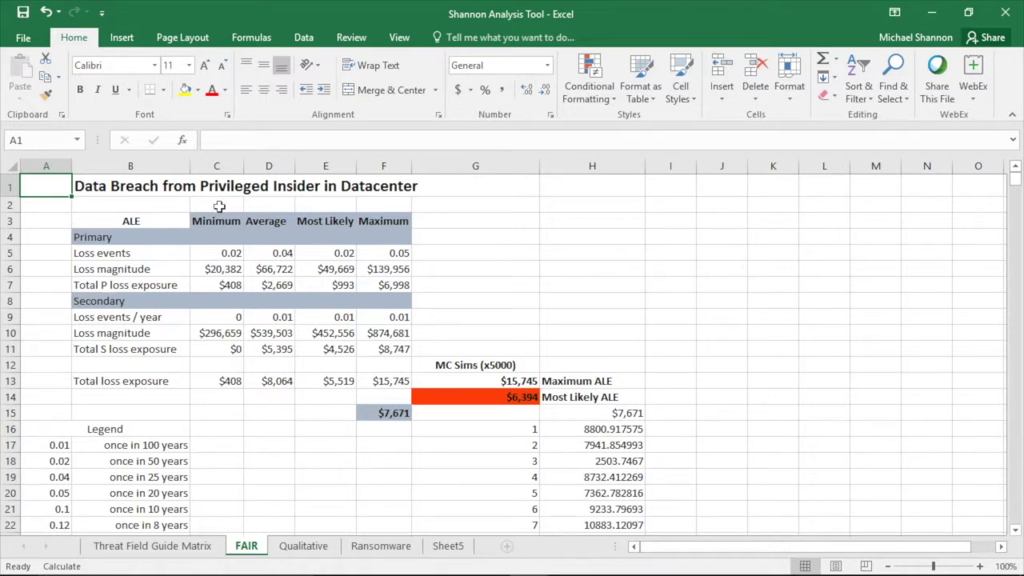
- Check the worksheet title, the $7,671 PERT formula, and primary loss-event frequency min, most-likely and max
left_click(148, 187)
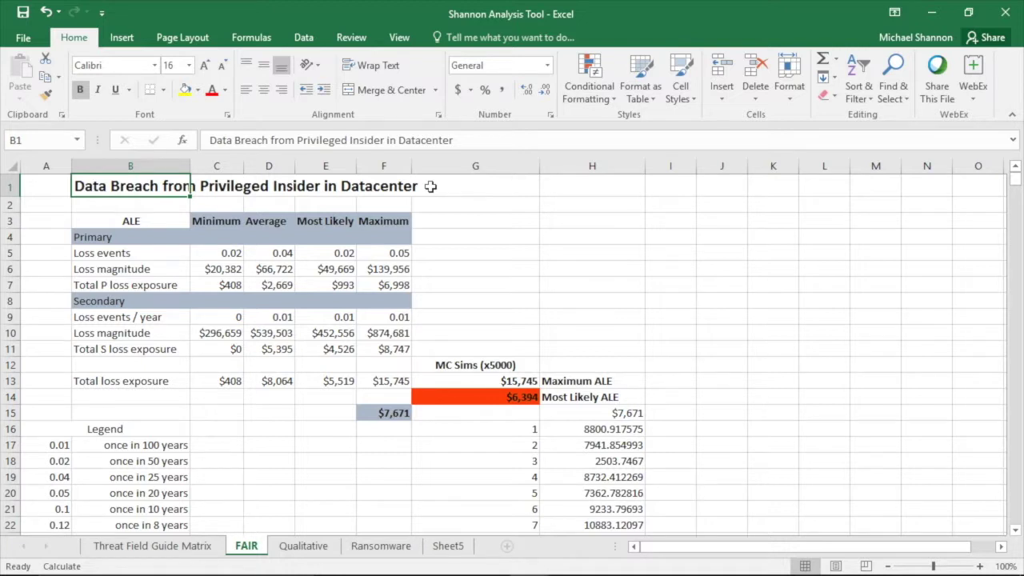
left_click(398, 413)
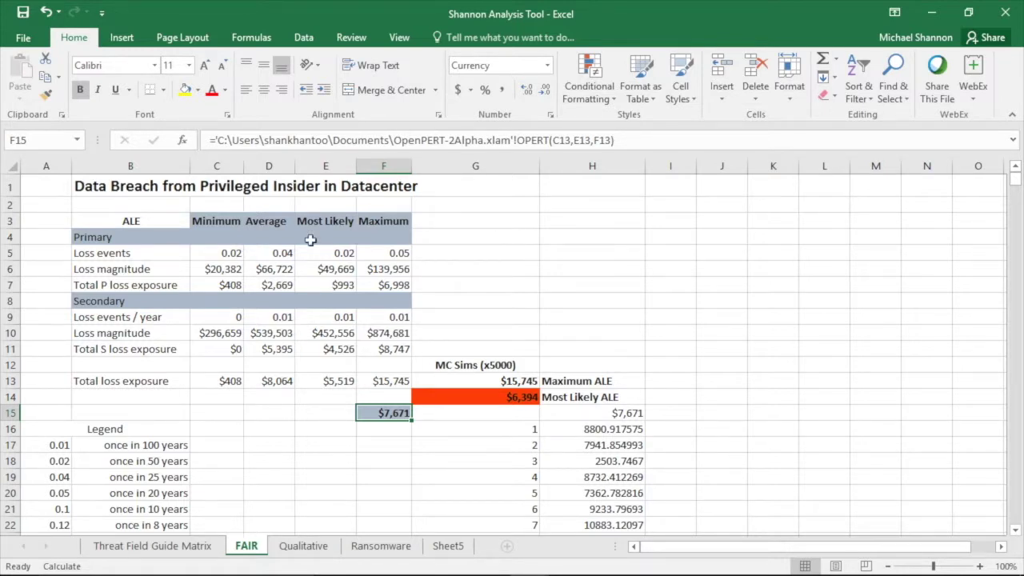
left_click(221, 252)
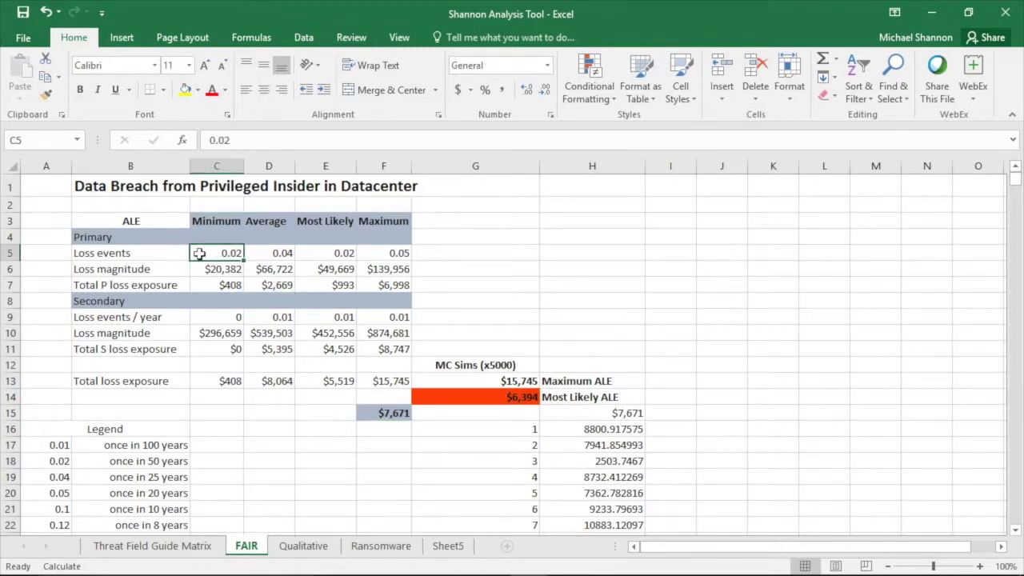
left_click(176, 461)
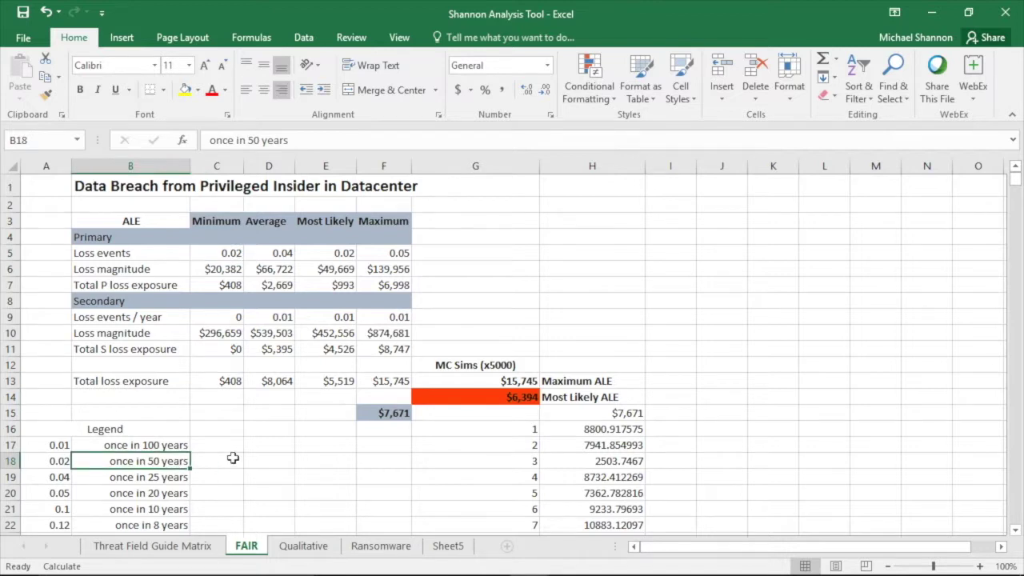
left_click(388, 253)
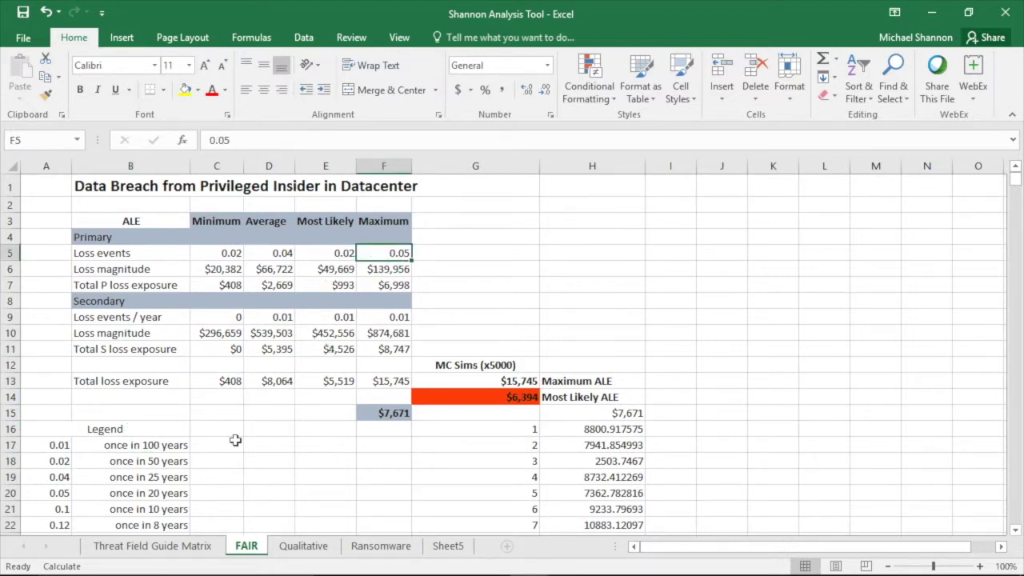
left_click(170, 495)
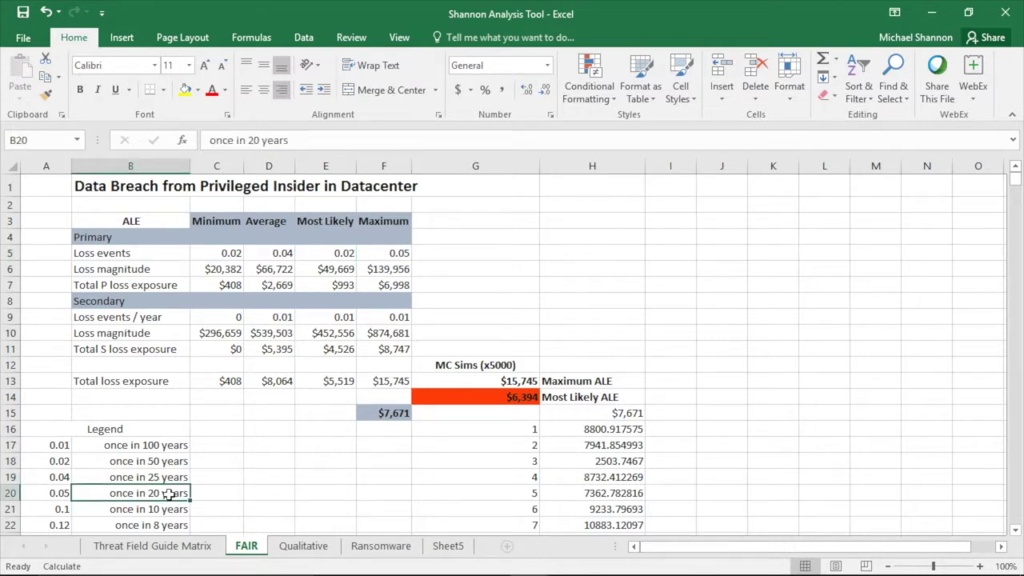
left_click(335, 254)
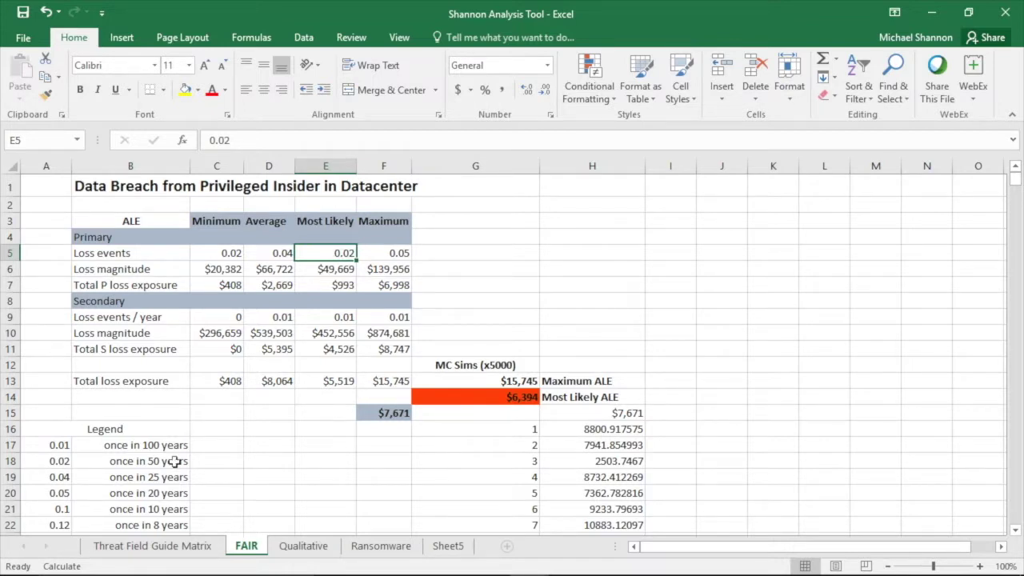
left_click(238, 253)
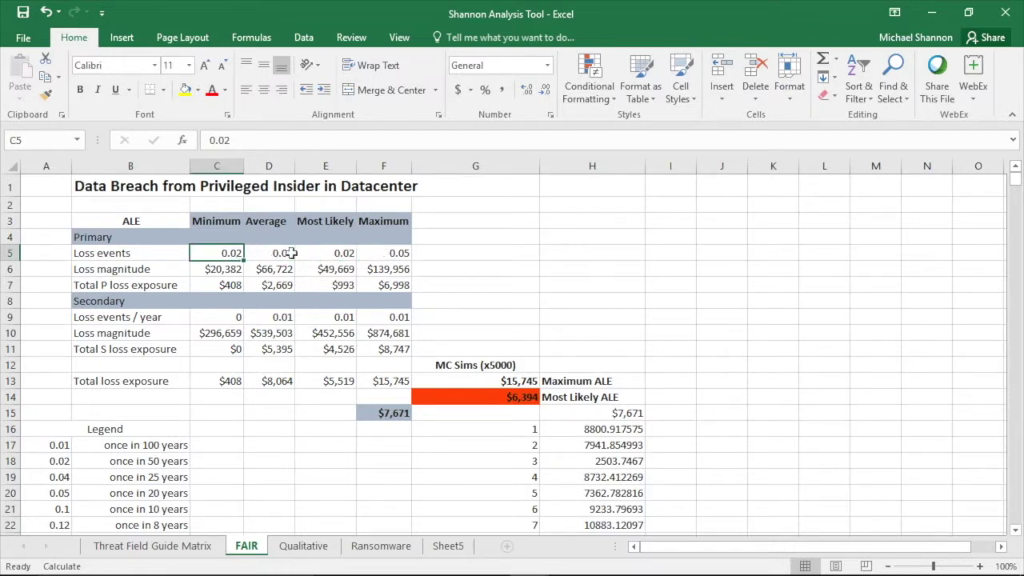
left_click(335, 253)
left_click(390, 252)
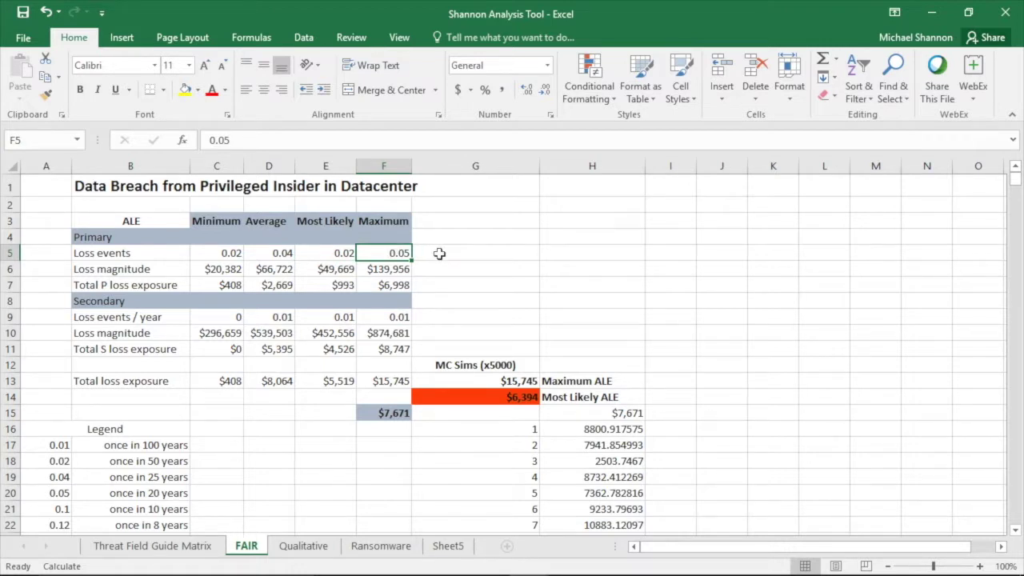
- Review primary loss magnitude values up to $139,956 and the primary loss exposure formulas
left_click(126, 253)
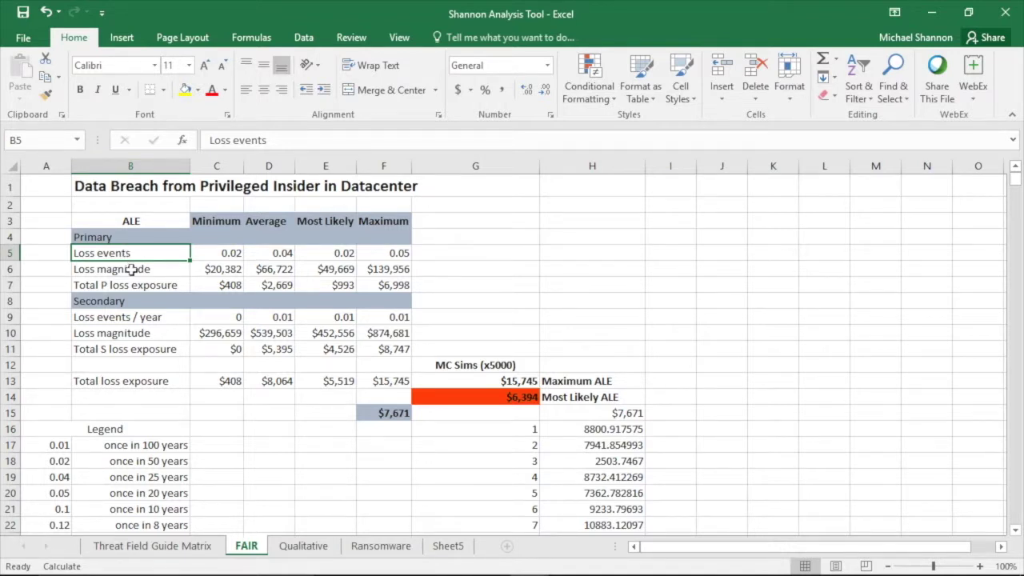
left_click(139, 269)
left_click(201, 269)
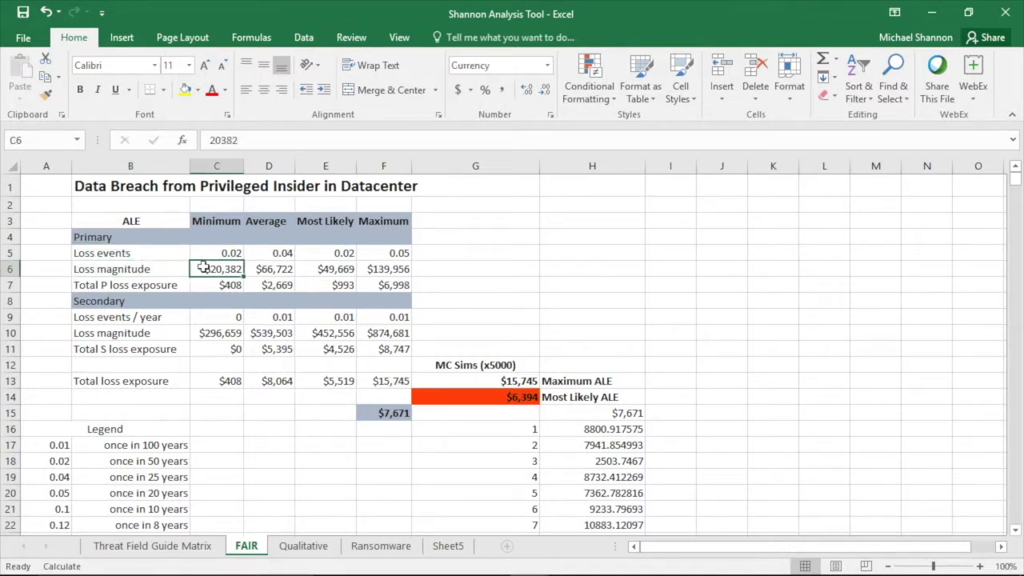
left_click(320, 271)
left_click(386, 269)
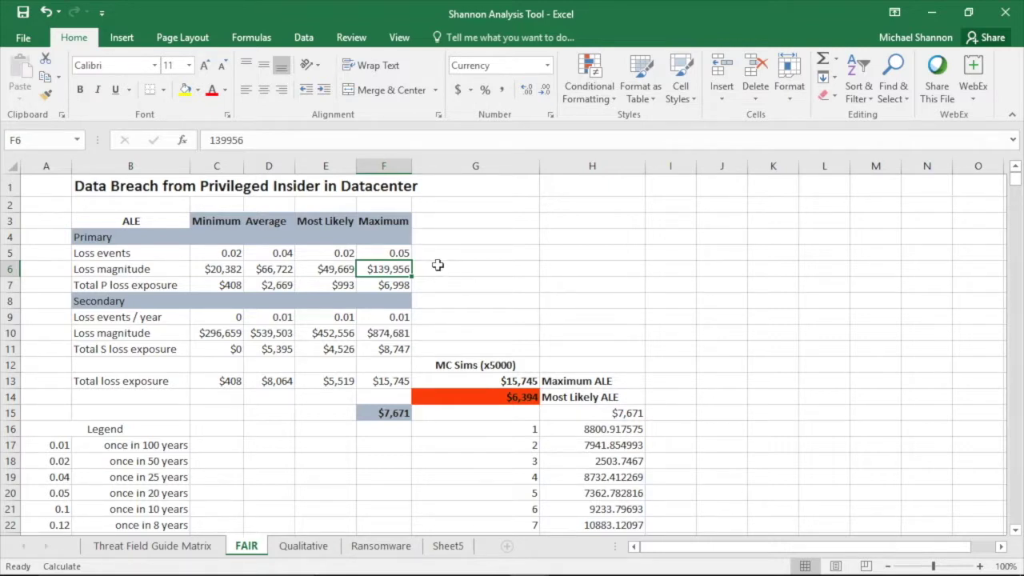
left_click(235, 286)
left_click(272, 288)
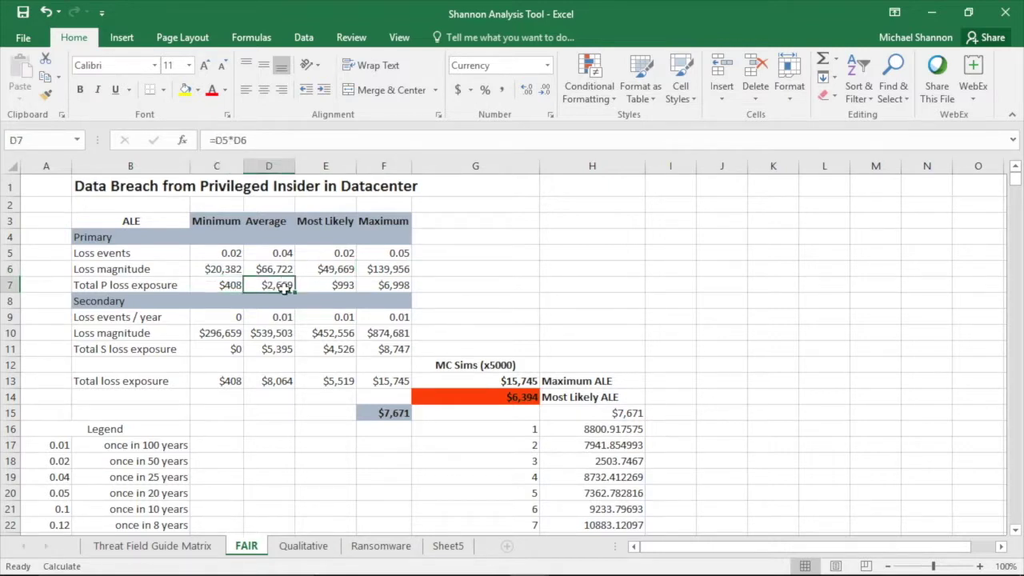
left_click(324, 286)
left_click(383, 285)
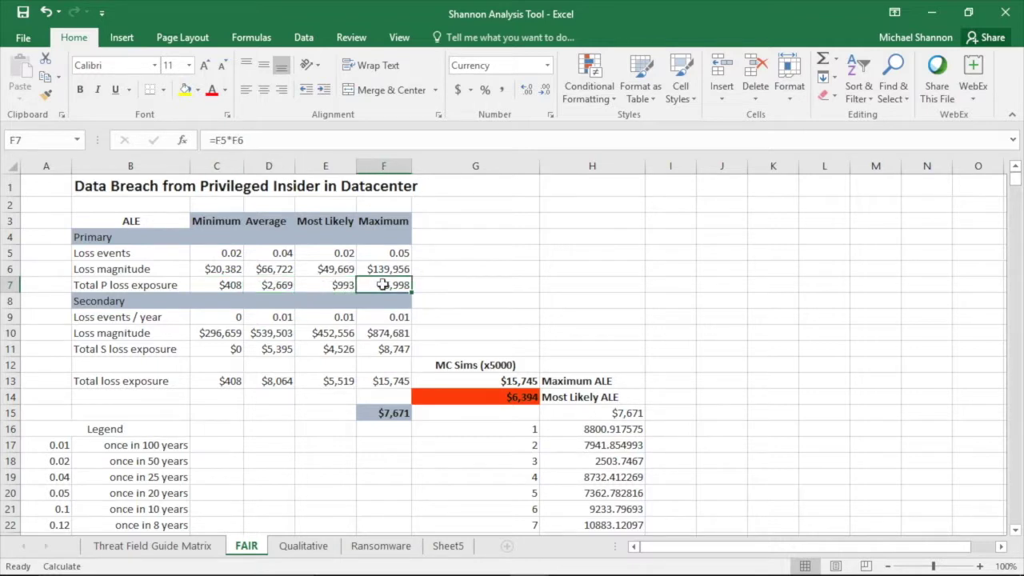
- Review the $874,681 secondary maximum loss magnitude, total loss exposure formulas and the F15 PERT estimate
left_click(91, 236)
left_click(97, 302)
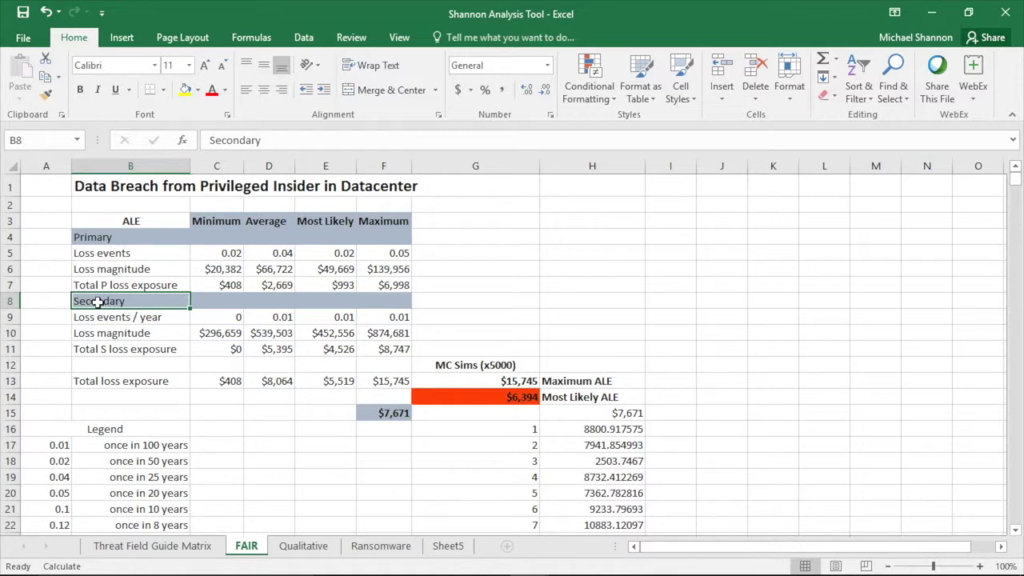
left_click(114, 337)
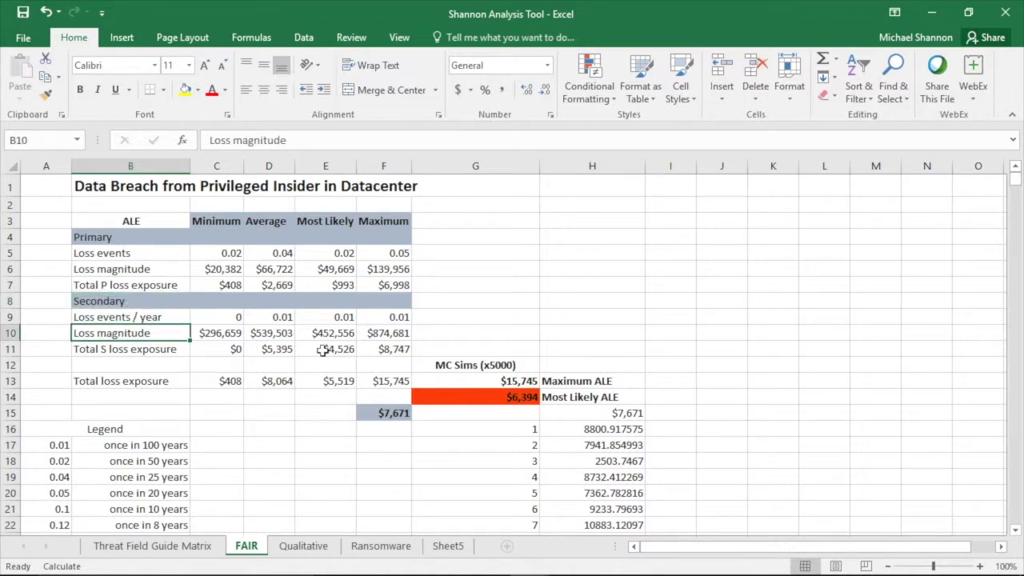
left_click(382, 333)
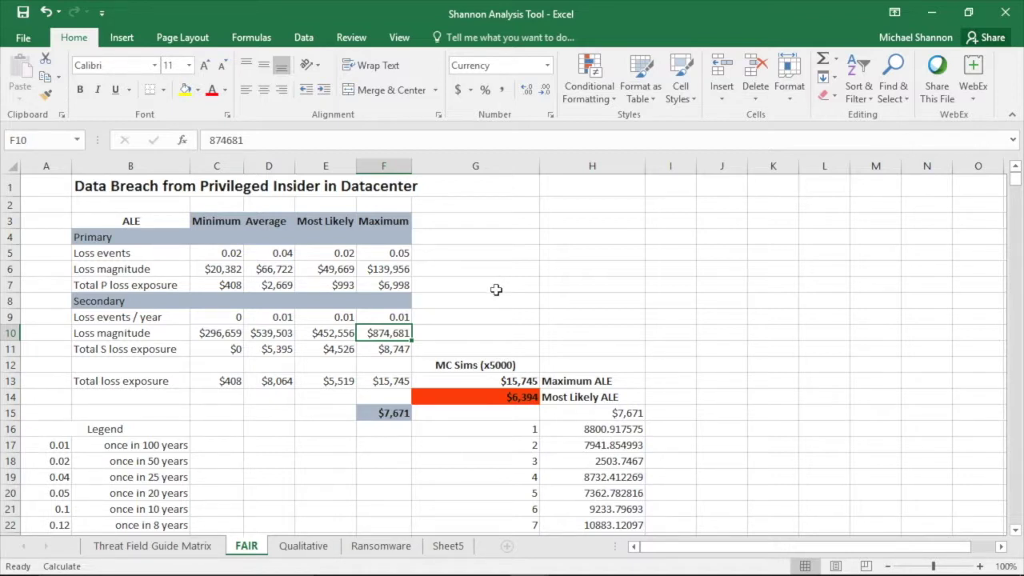
left_click(385, 413)
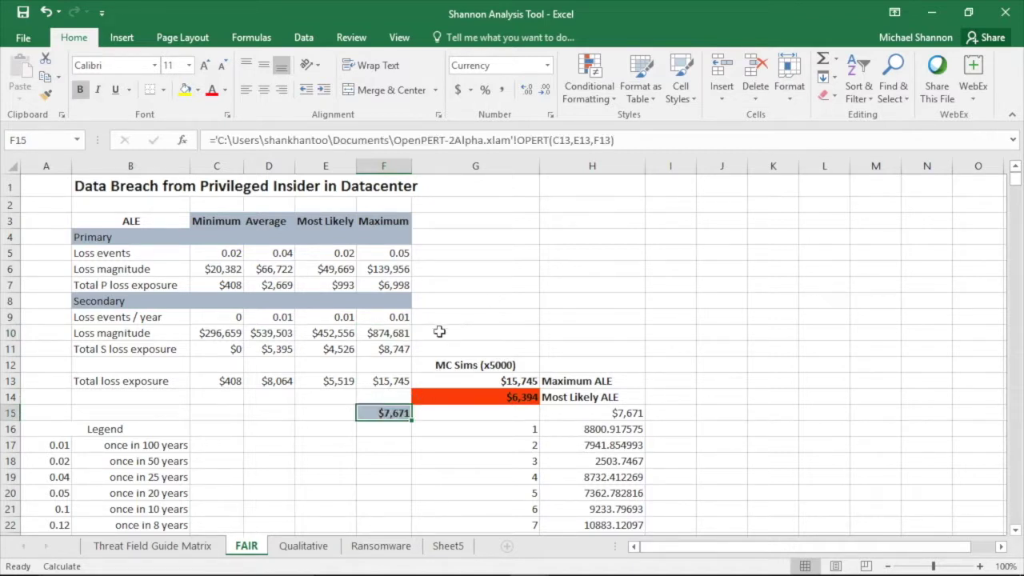
left_click(231, 383)
left_click(318, 381)
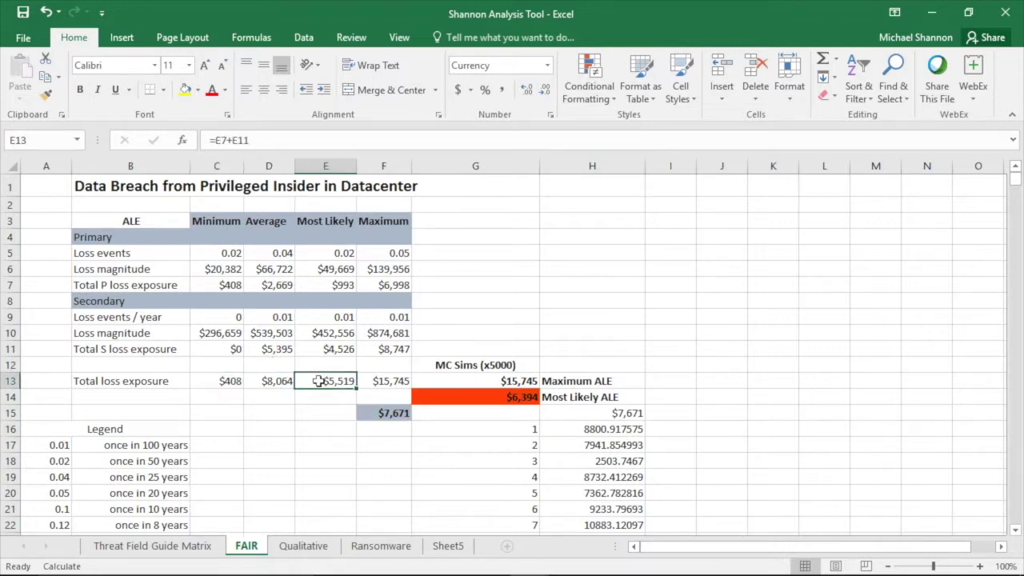
left_click(382, 382)
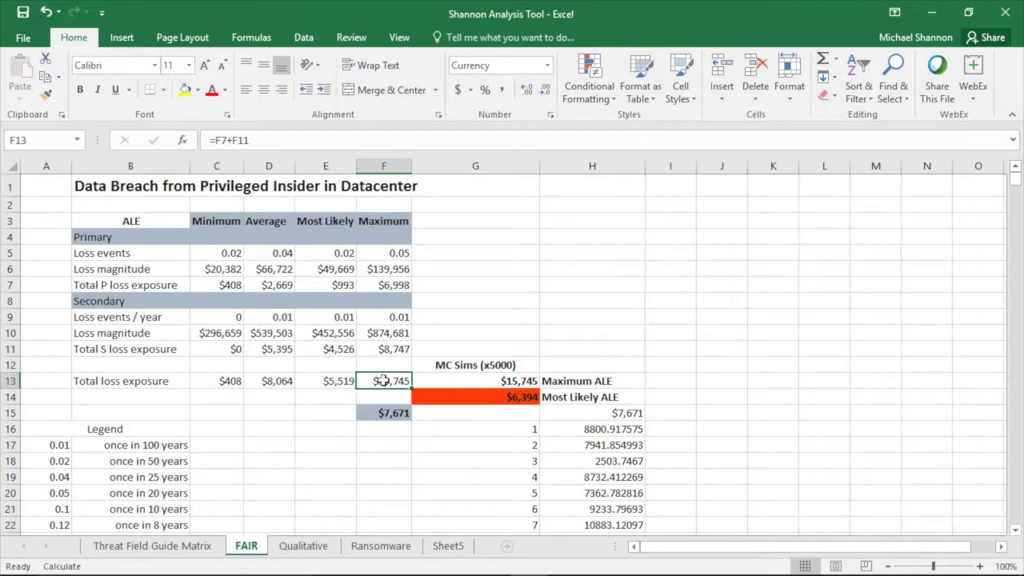
left_click(387, 414)
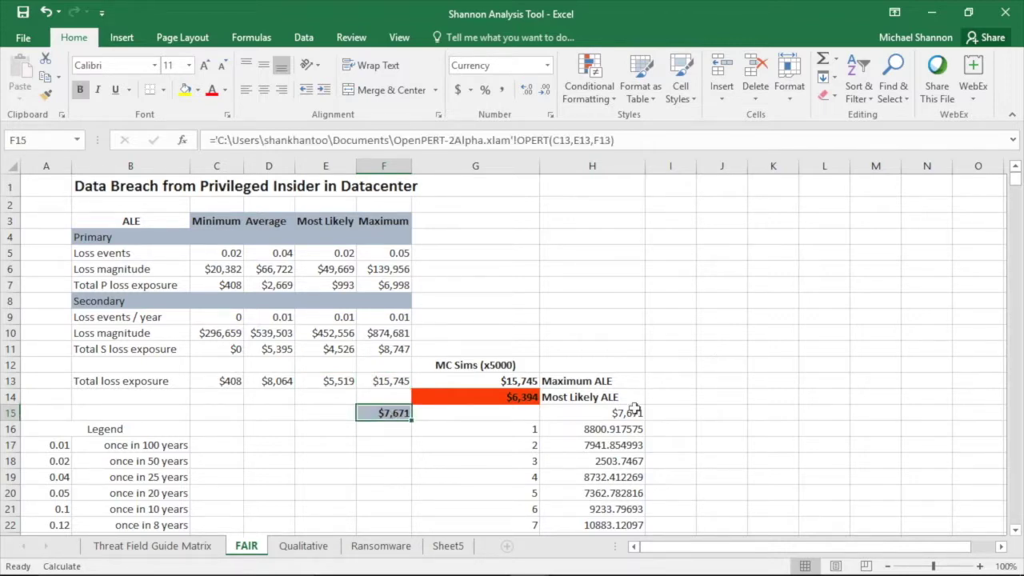
- Compare the MC Sims (x5000) most likely ALE with F15, and trace the maximum ALE to F13
left_click(600, 398)
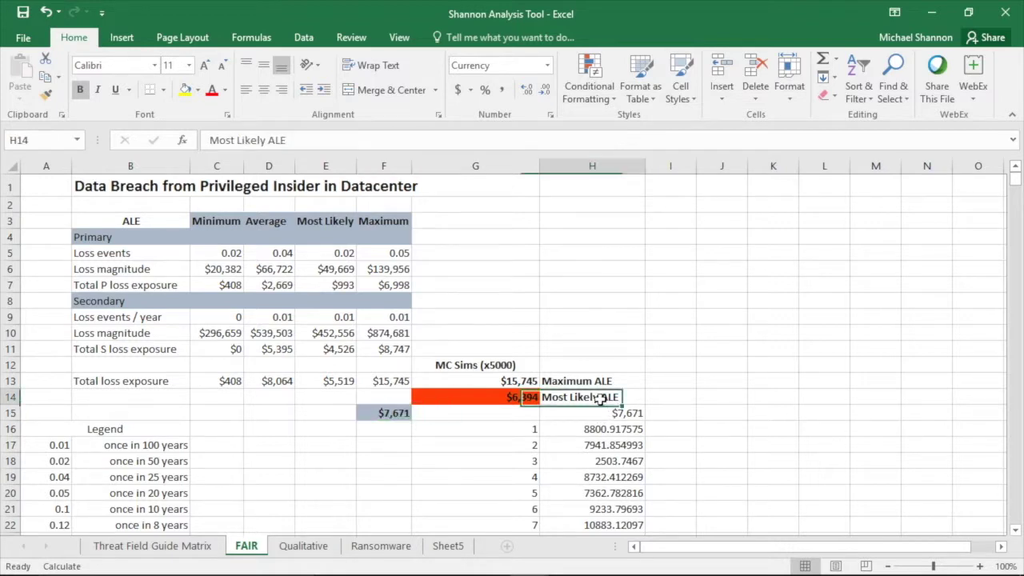
left_click(525, 400)
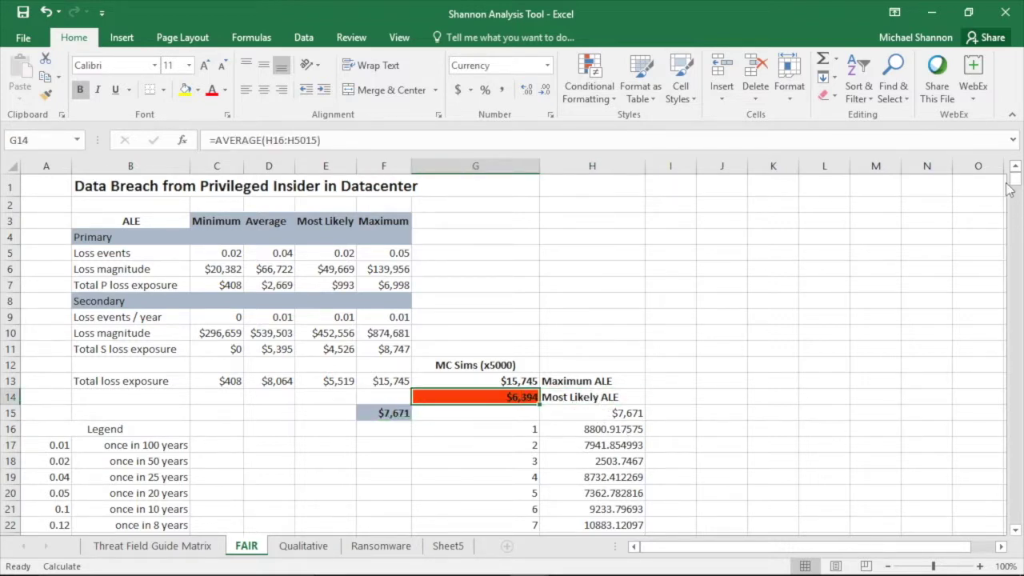
left_click(500, 364)
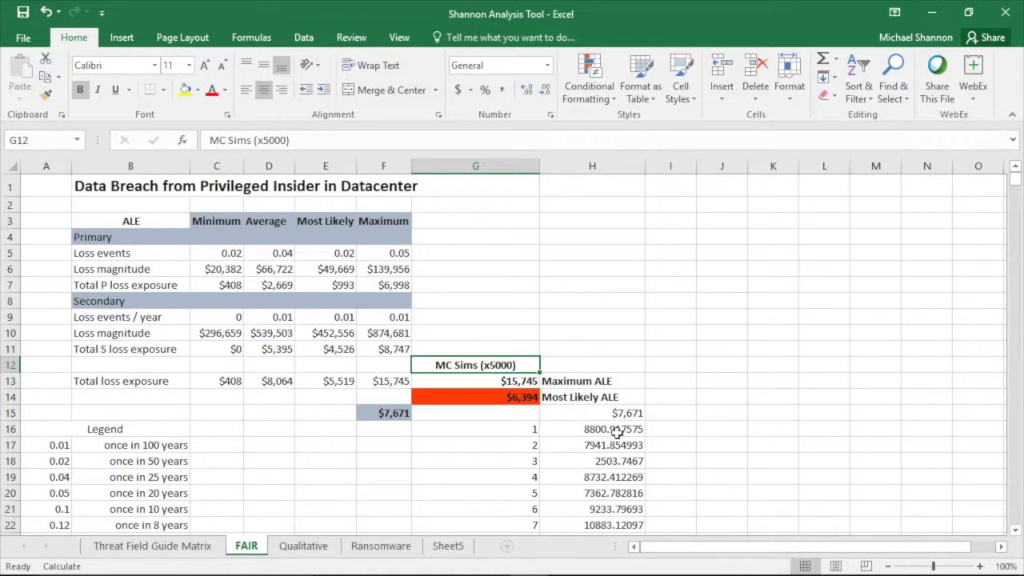
left_click(490, 392)
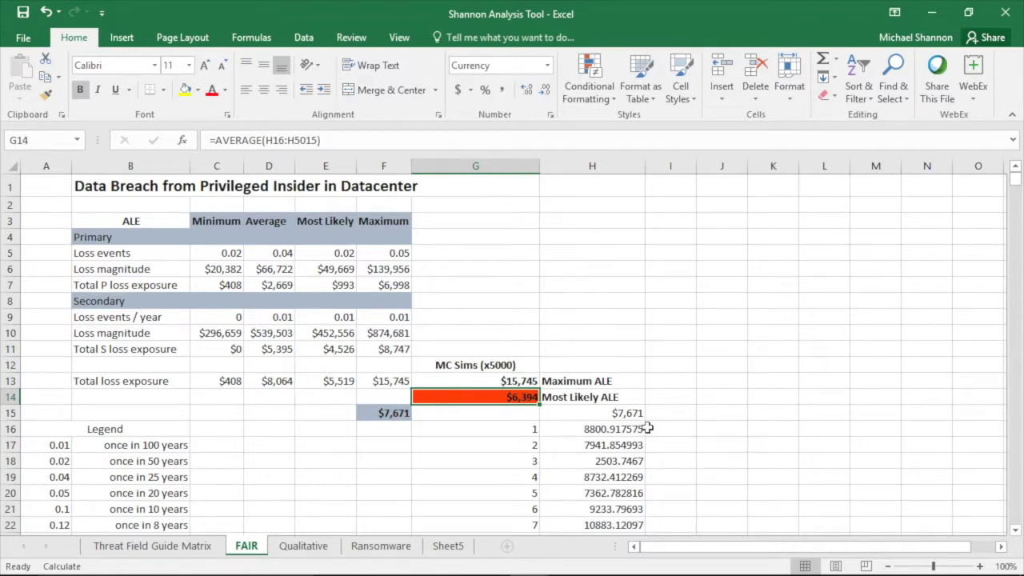
left_click(387, 414)
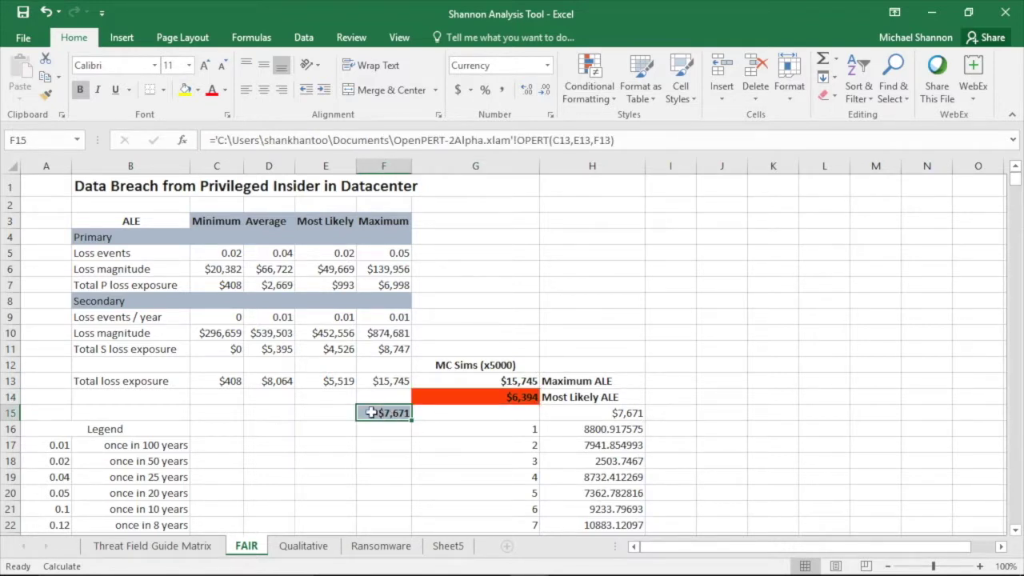
left_click(506, 397)
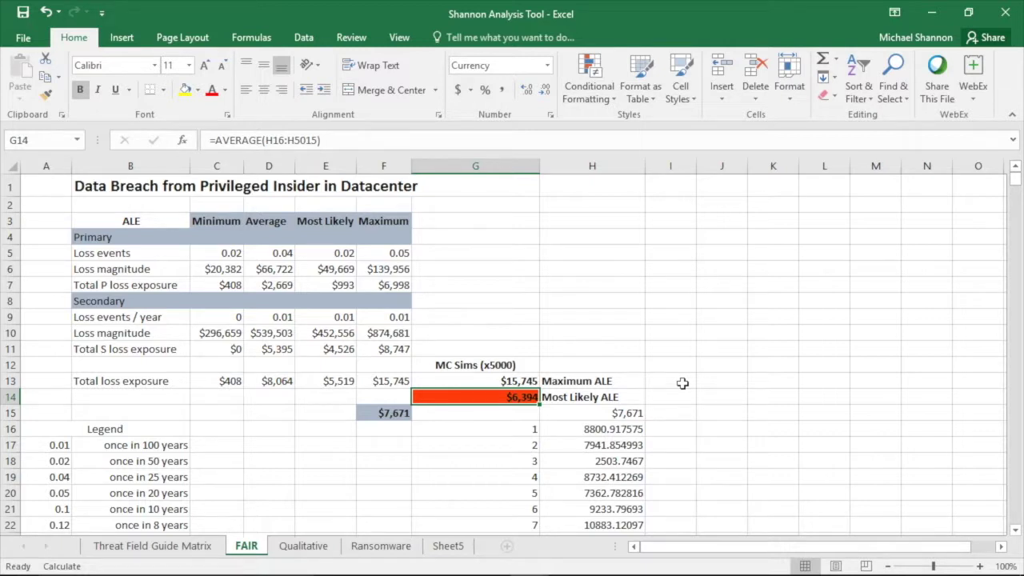
left_click(522, 383)
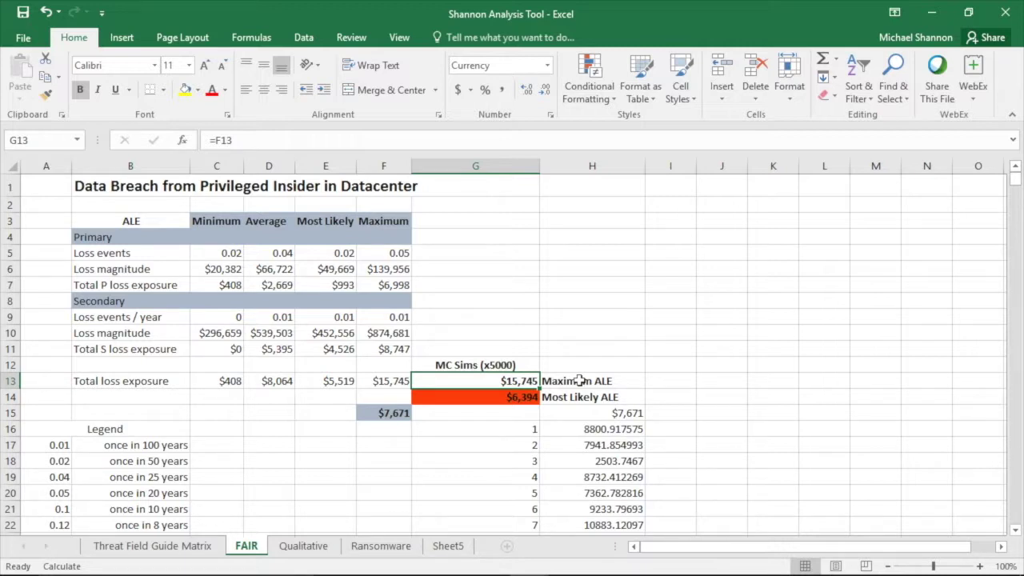
left_click(400, 337)
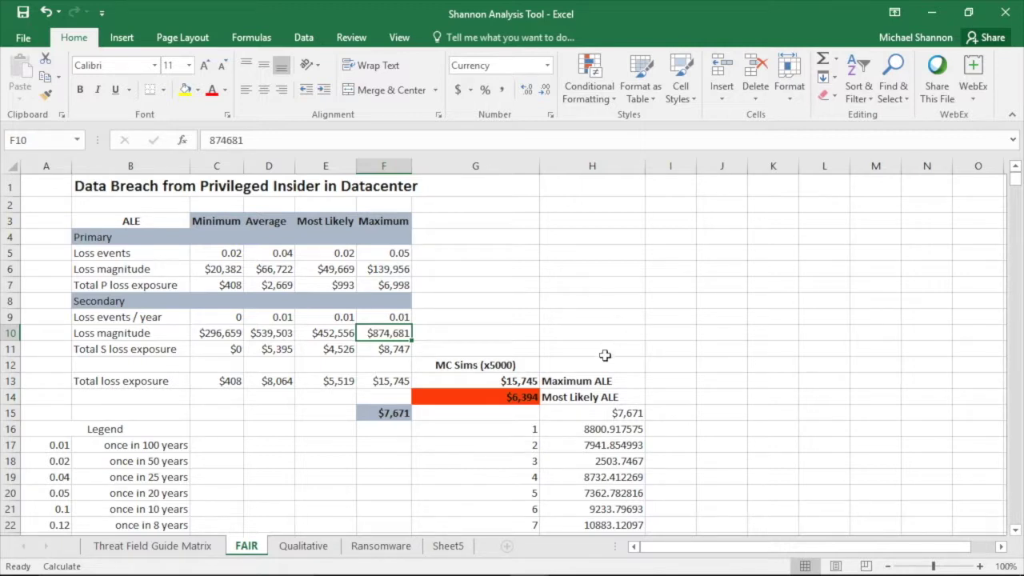
left_click(499, 397)
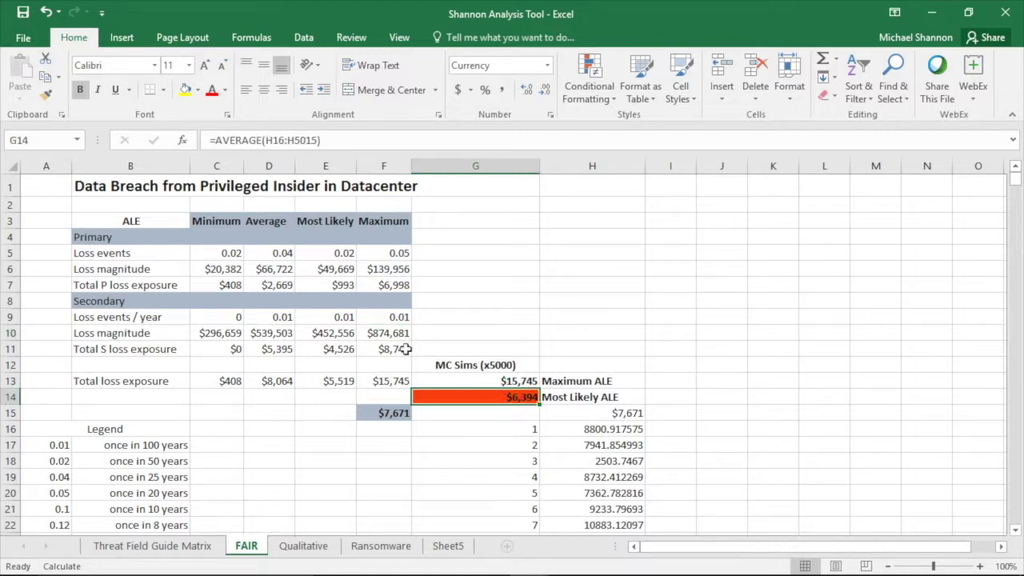
left_click(402, 335)
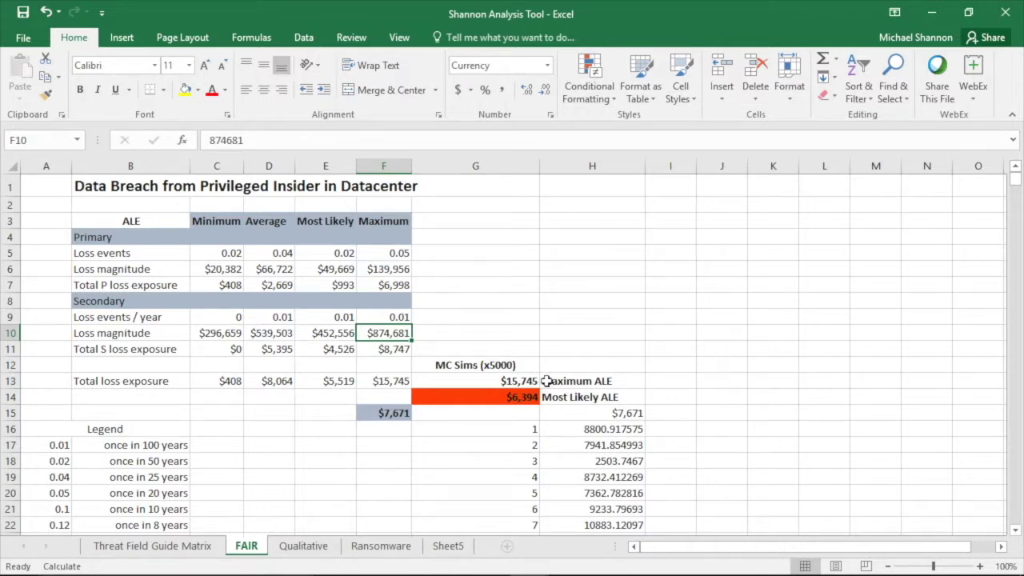
left_click(505, 382)
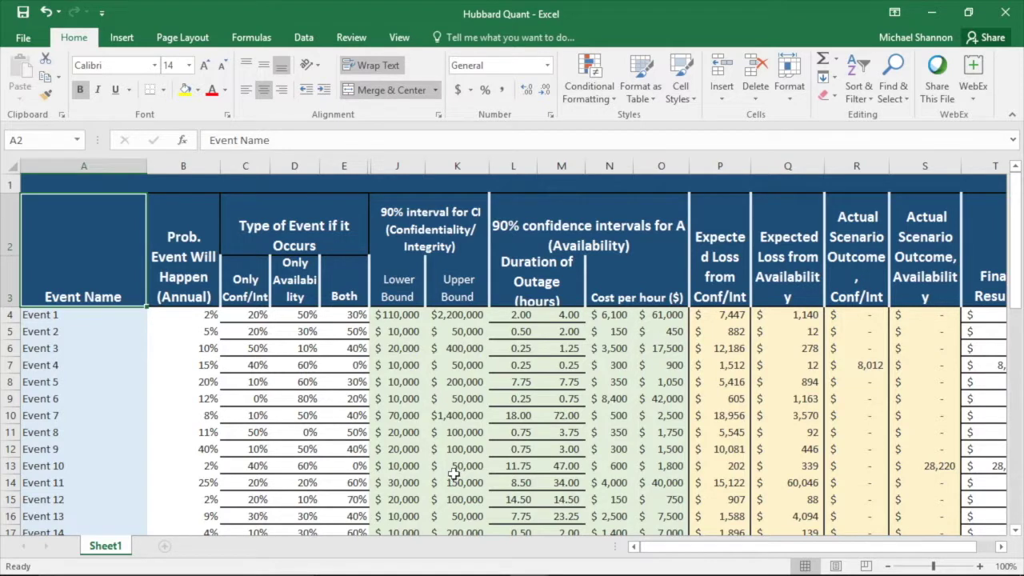
- Step down the event list from Event 1 to Event 7
left_click(65, 317)
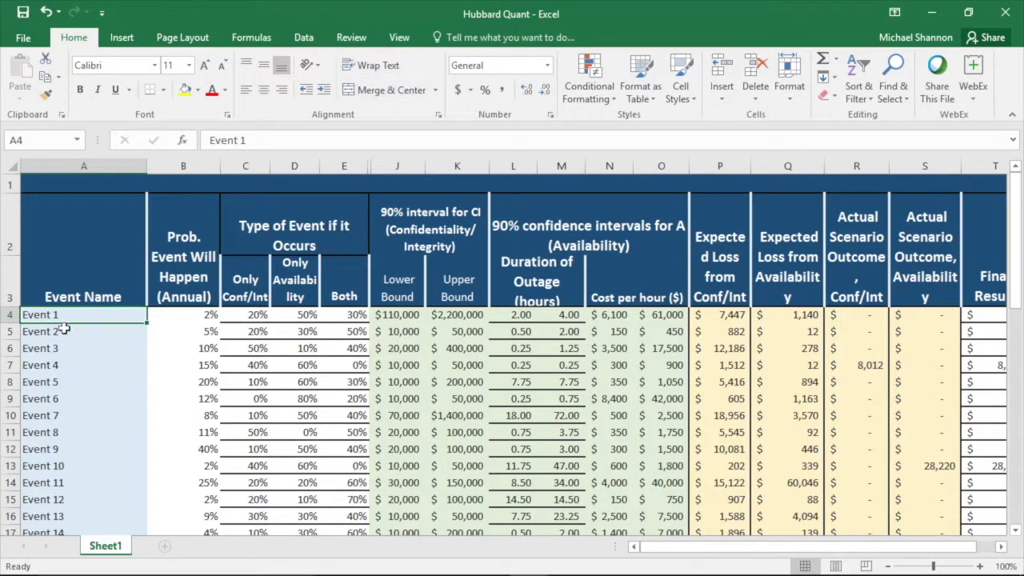
left_click(62, 331)
left_click(60, 348)
left_click(56, 381)
left_click(54, 399)
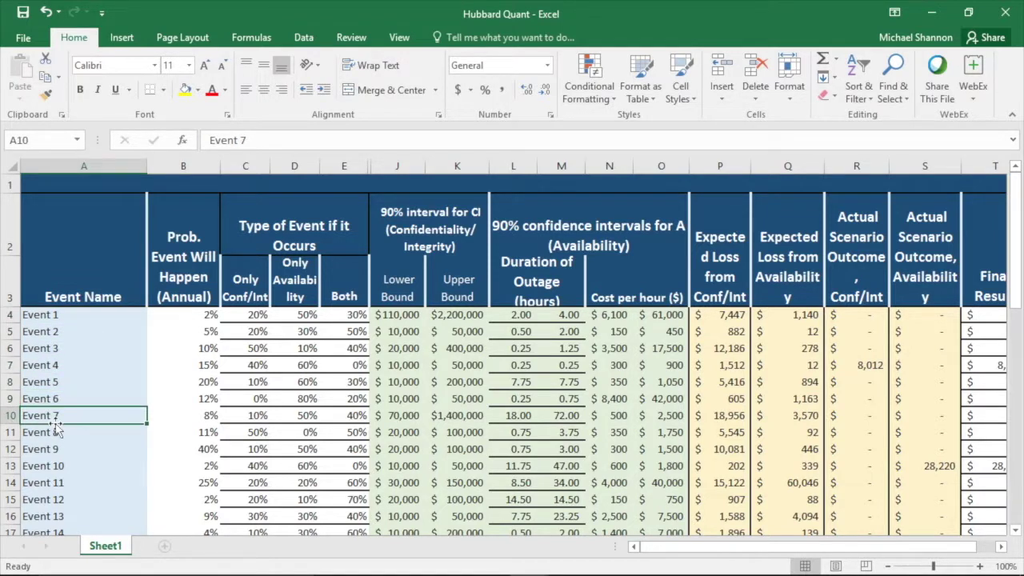
- Inspect Event 1's 2% probability, 50% availability share and $110,000–$2,200,000 90% interval
left_click(193, 320)
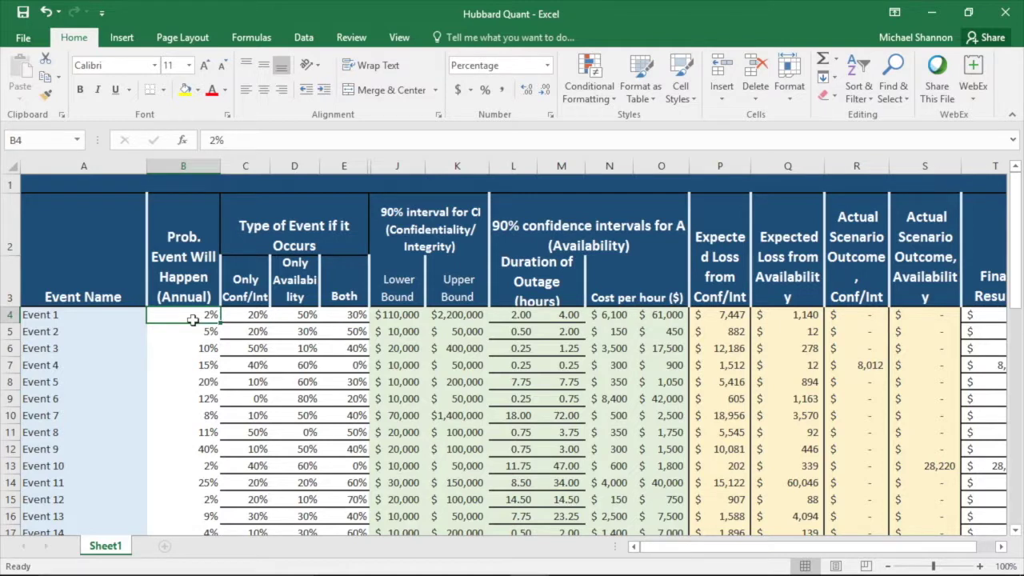
left_click(247, 316)
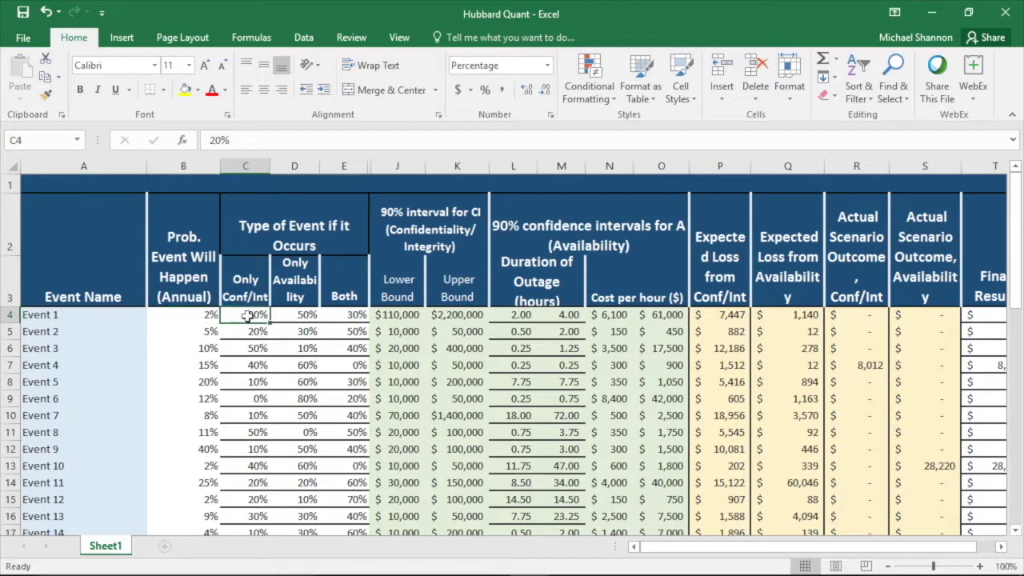
left_click(305, 314)
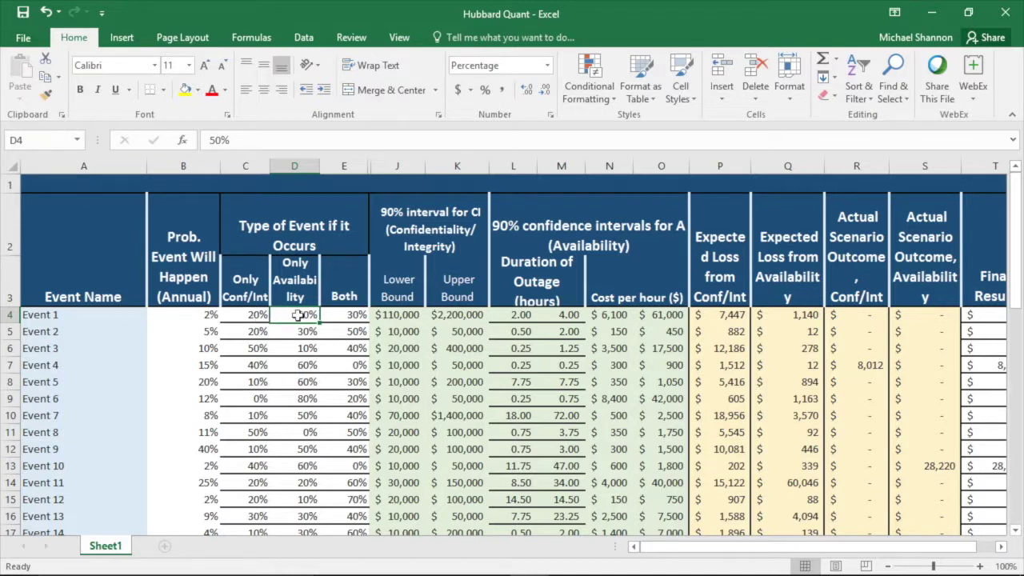
left_click(255, 314)
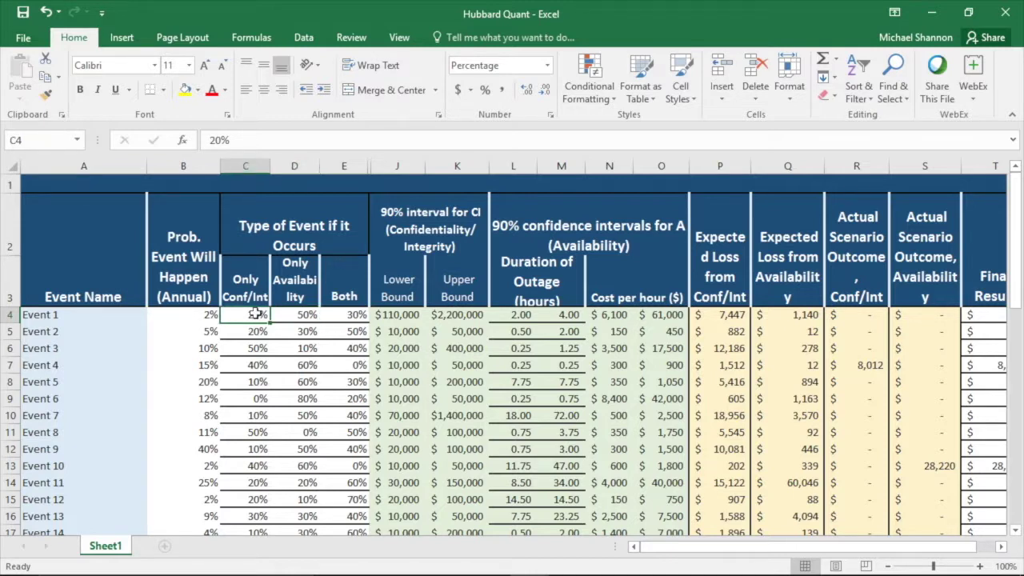
left_click(415, 315)
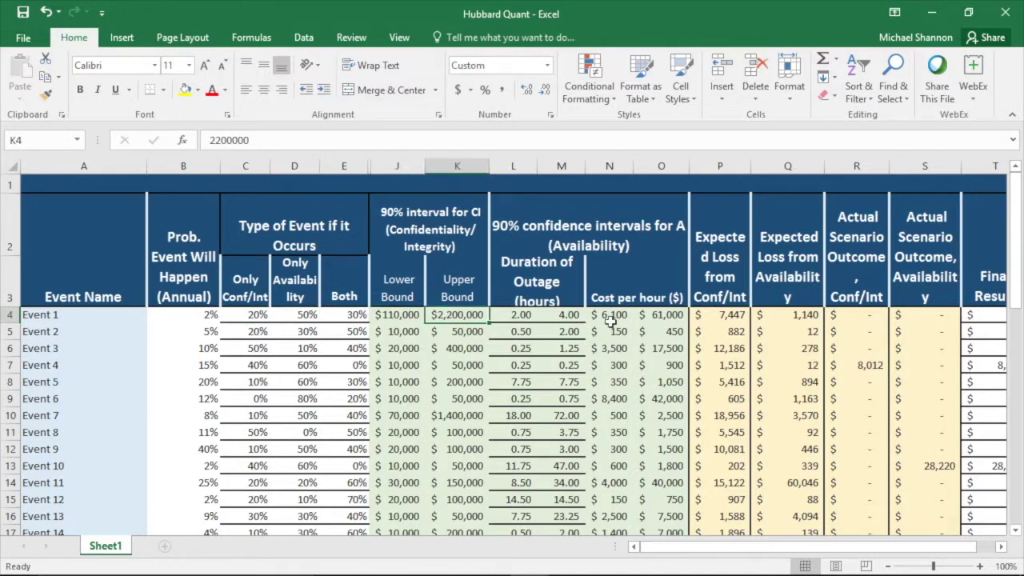
left_click(407, 229)
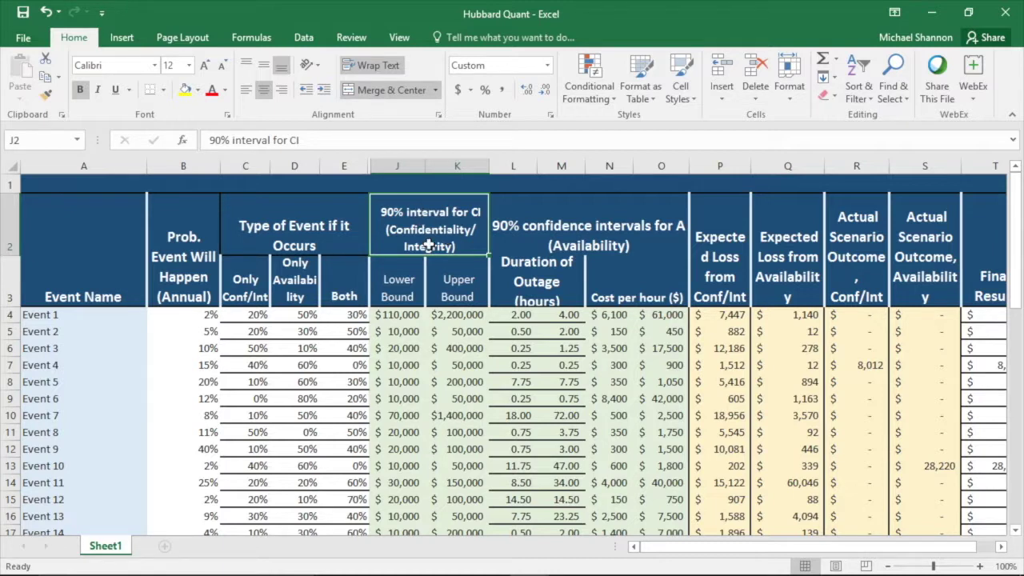
left_click(397, 320)
left_click(473, 314)
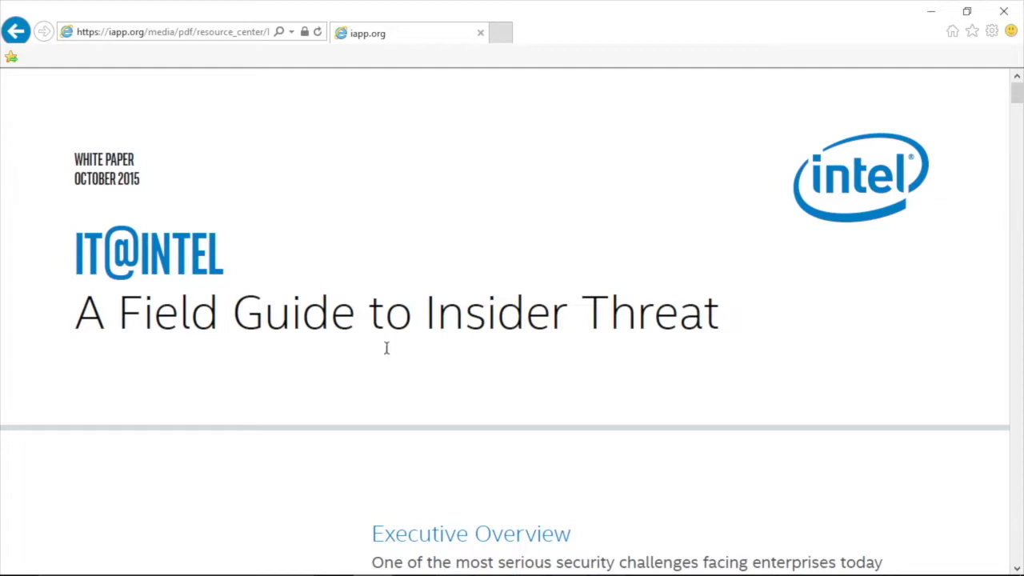
- Scroll past the Intel paper's title page and reveal the PDF's full web address
scroll(750, 351, "down", 1)
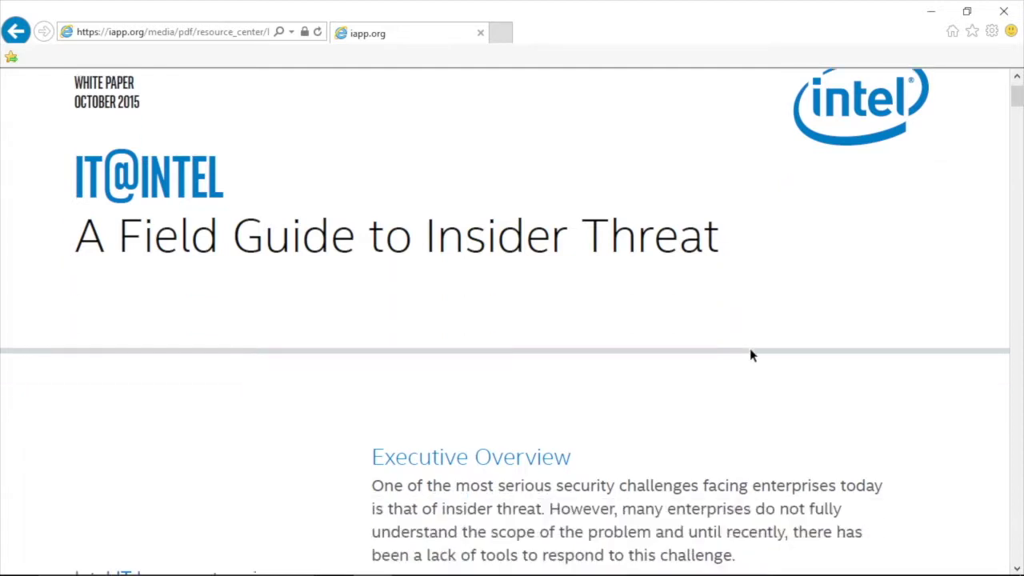
scroll(750, 351, "down", 2)
scroll(749, 350, "down", 1)
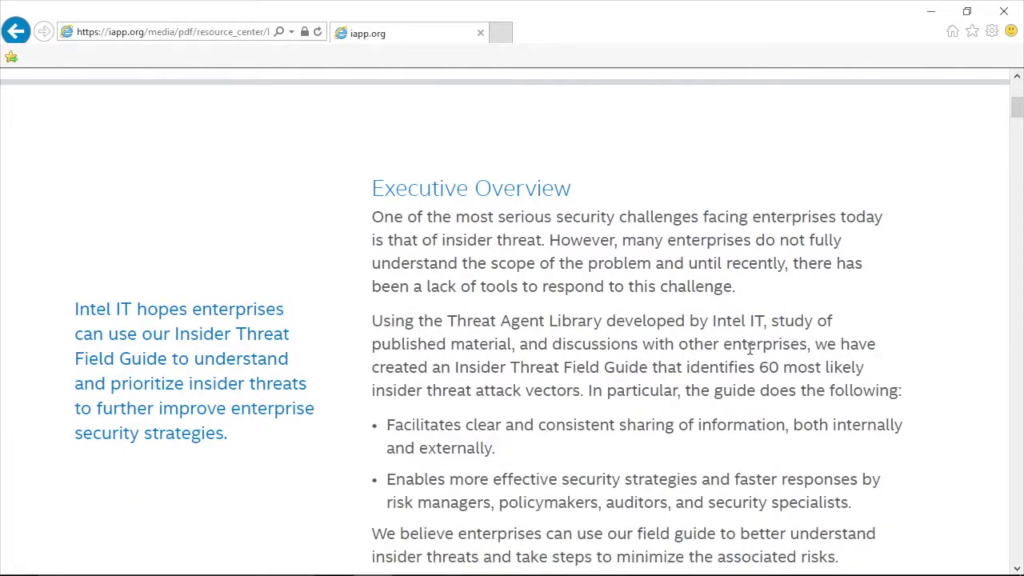
scroll(749, 350, "down", 2)
left_click(269, 33)
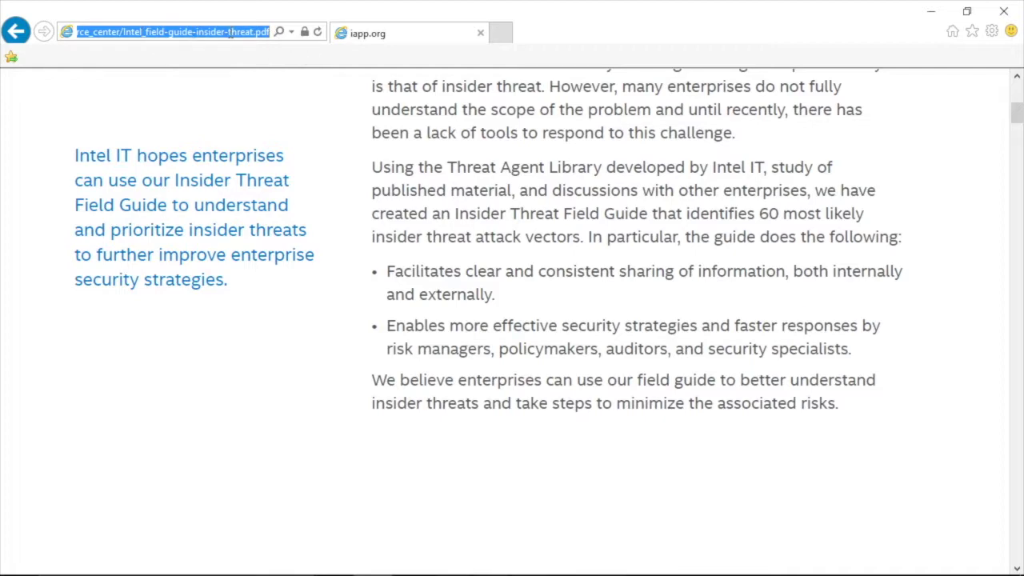
left_click(542, 232)
- Scroll further down to Table 1, the Insider Threat Field Guide Matrix
scroll(543, 230, "down", 3)
scroll(543, 230, "down", 3)
scroll(543, 229, "down", 8)
scroll(543, 230, "down", 5)
scroll(543, 230, "down", 6)
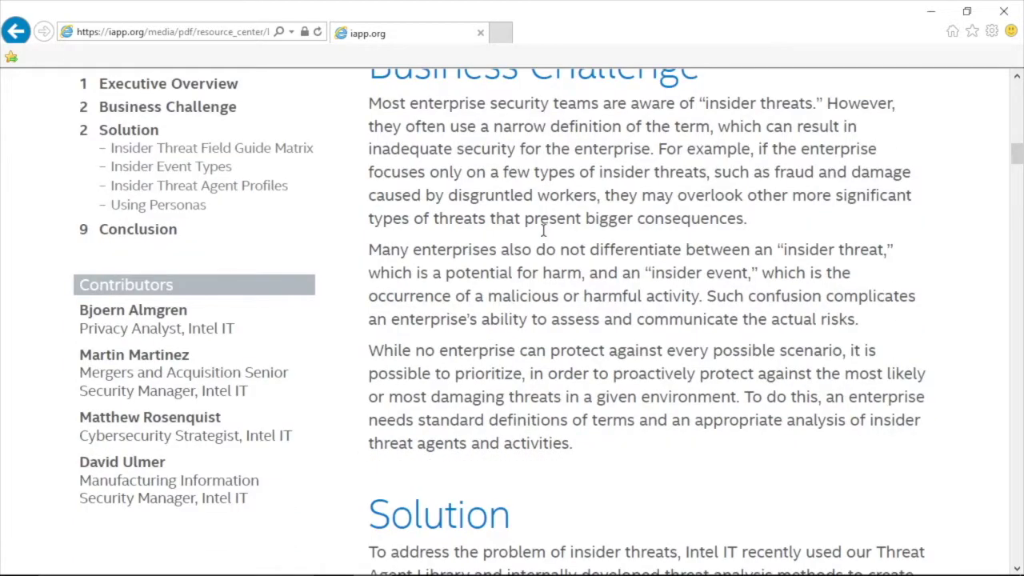
scroll(543, 230, "down", 6)
scroll(544, 240, "down", 7)
scroll(544, 258, "down", 8)
scroll(550, 261, "down", 8)
scroll(550, 261, "down", 7)
scroll(550, 262, "down", 7)
scroll(550, 261, "down", 8)
scroll(550, 261, "down", 7)
scroll(550, 262, "down", 8)
scroll(550, 263, "down", 4)
scroll(550, 262, "down", 6)
scroll(550, 262, "down", 5)
scroll(550, 264, "down", 1)
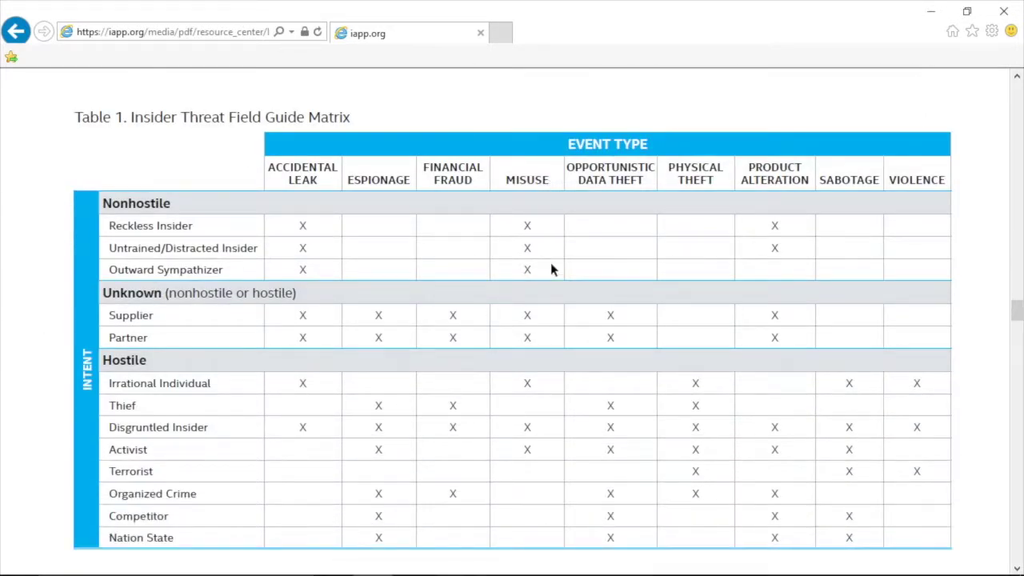
scroll(429, 96, "down", 1)
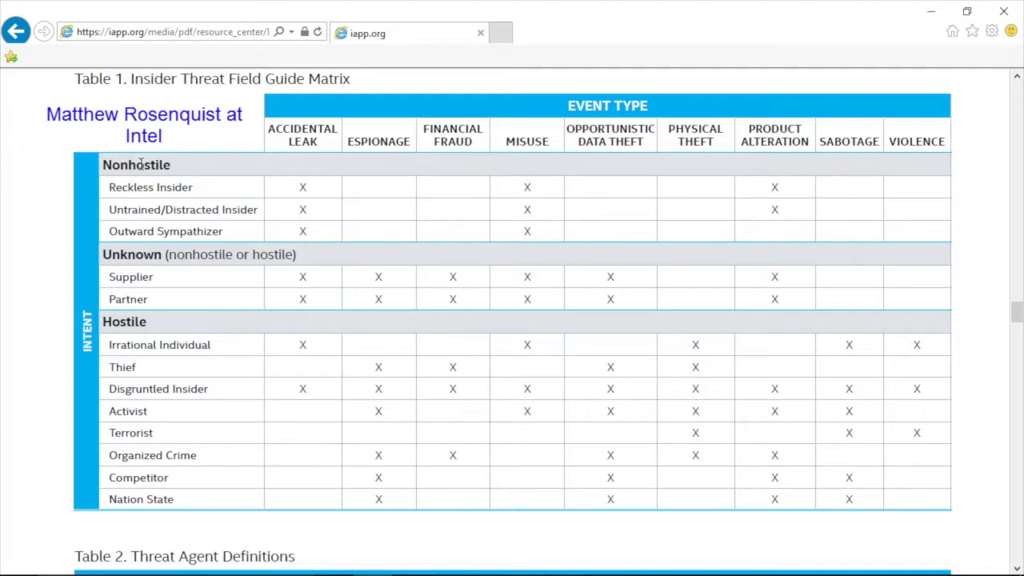
double_click(131, 164)
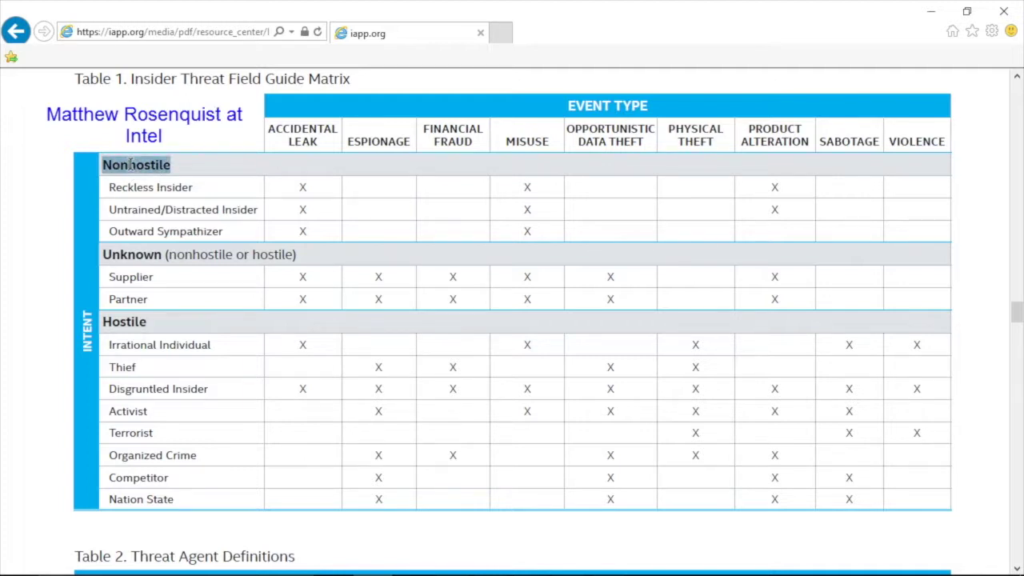
double_click(131, 253)
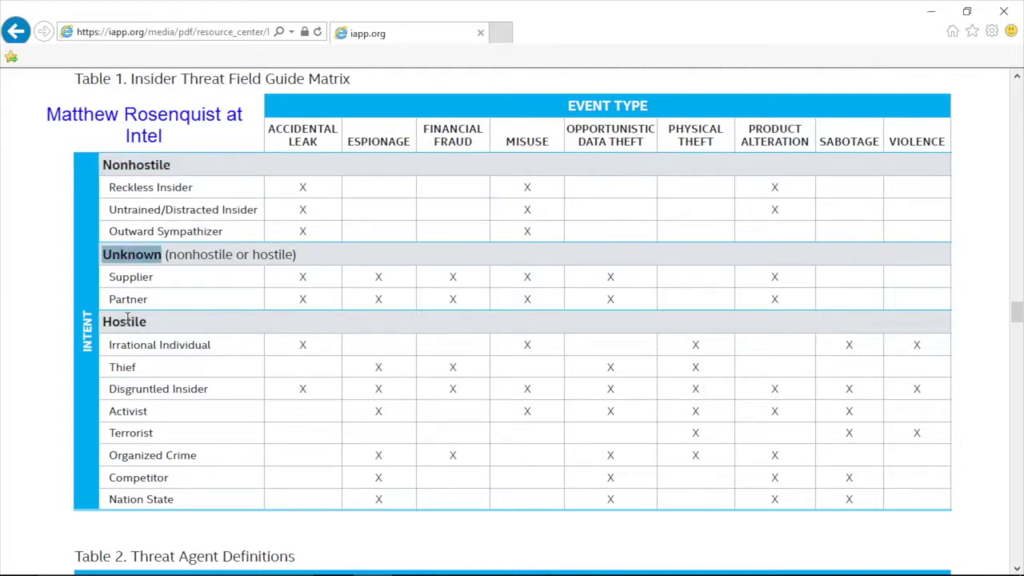
double_click(126, 321)
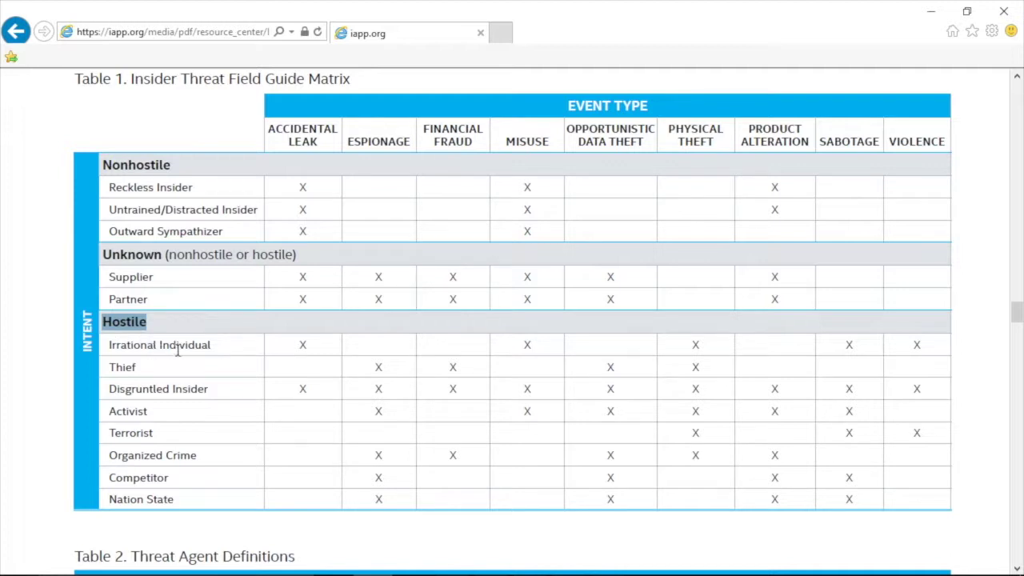
left_click(220, 344)
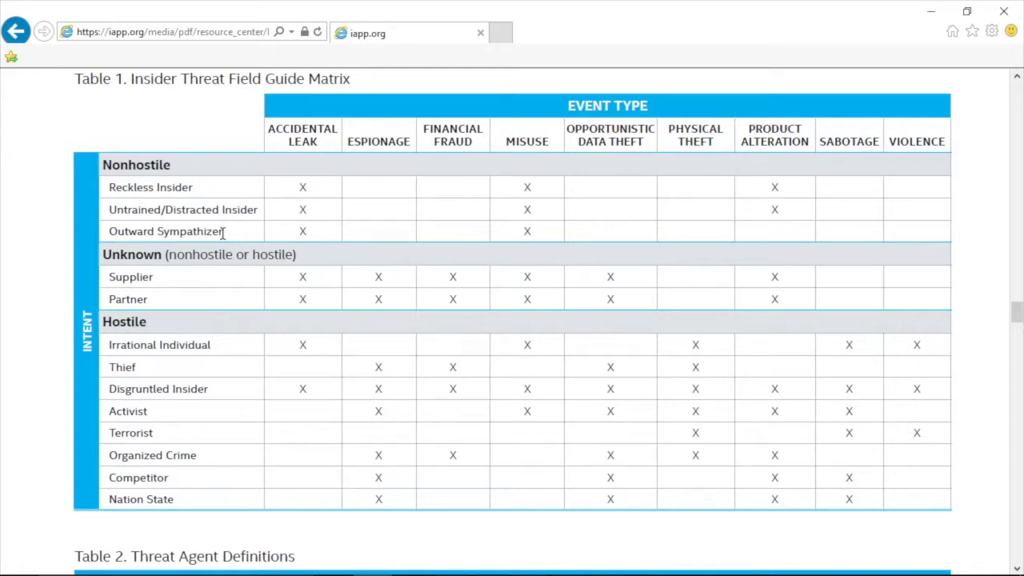
- Mark the Accidental Leak column and its X's for the Irrational Individual and Partner rows
left_click(270, 130)
left_click(299, 345)
left_click(299, 299)
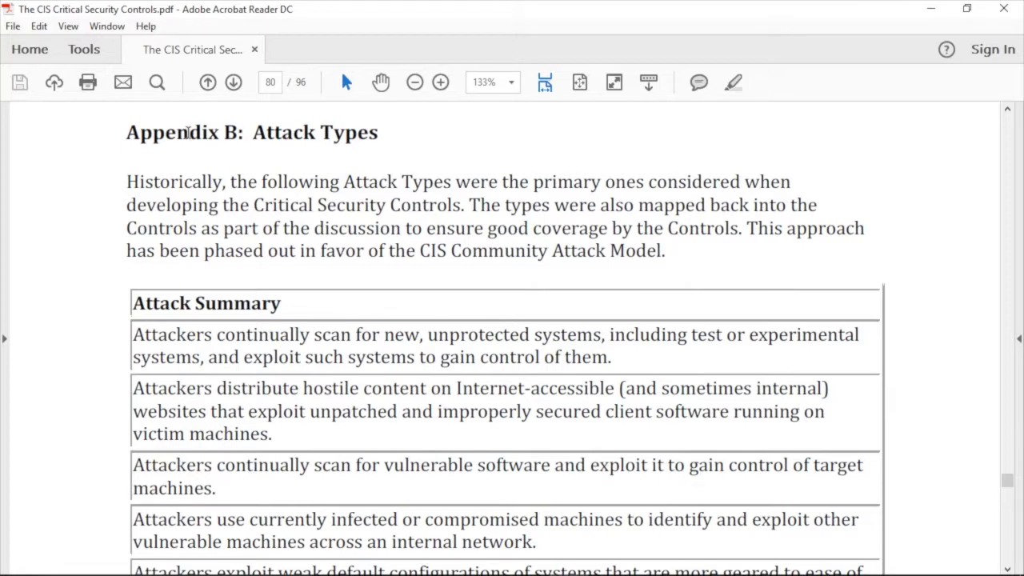
- Select 'Appendix' in the heading, then scroll into the Appendix B Attack Summary table
double_click(196, 134)
left_click(225, 132)
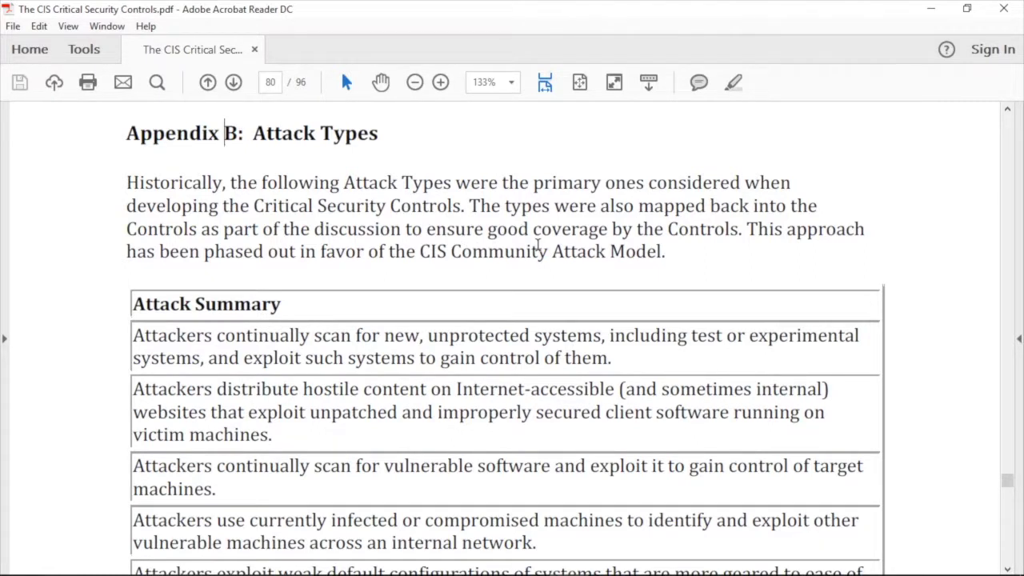
scroll(537, 244, "down", 2)
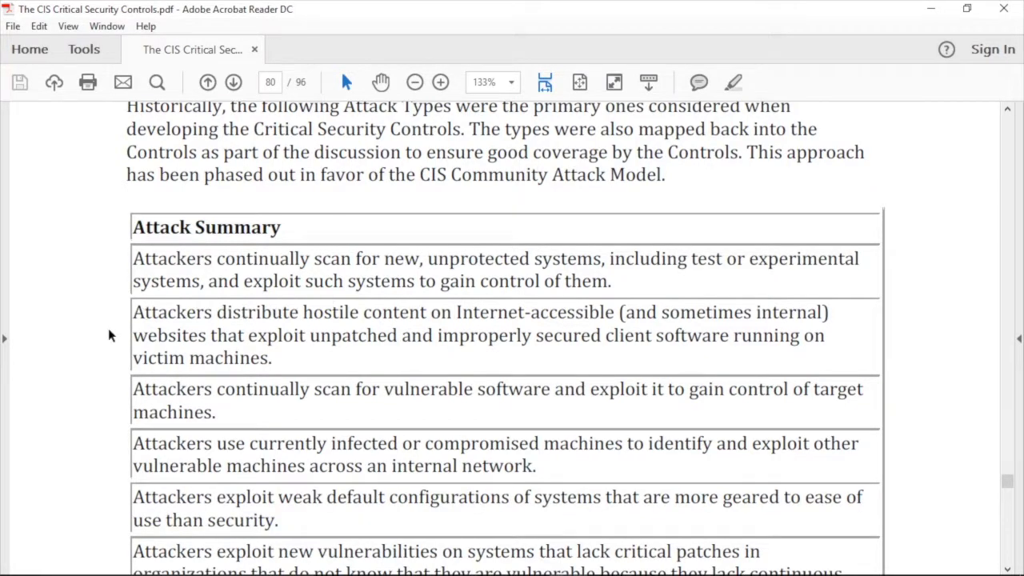
scroll(110, 335, "down", 1)
scroll(109, 334, "down", 1)
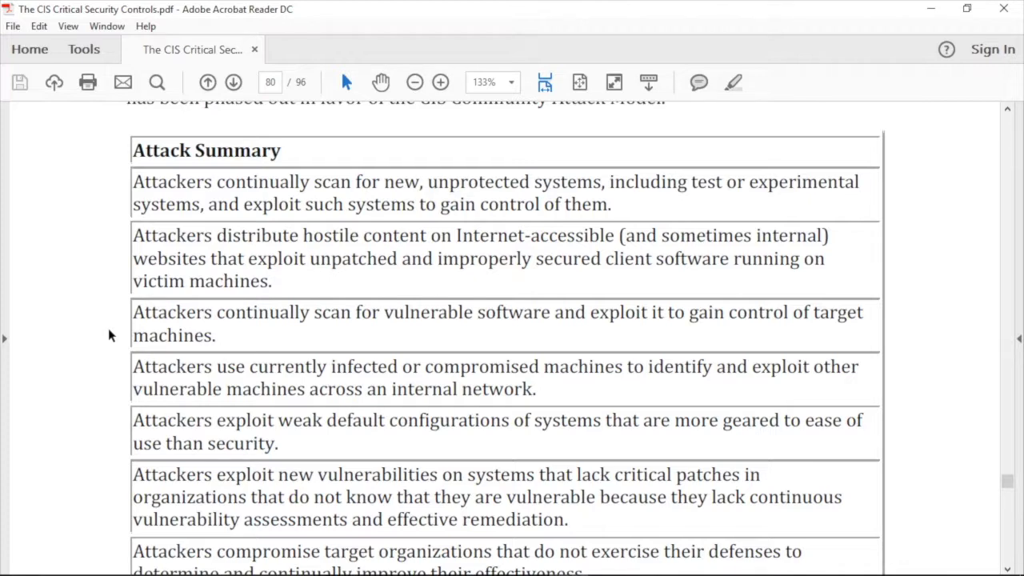
scroll(110, 334, "down", 1)
scroll(109, 335, "down", 1)
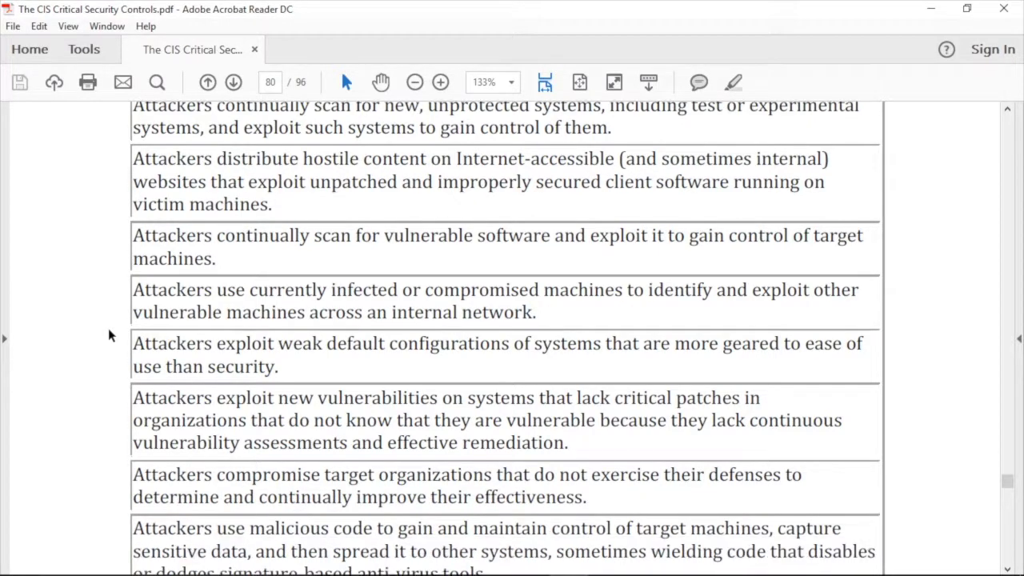
scroll(110, 334, "down", 1)
scroll(109, 332, "down", 2)
scroll(110, 332, "down", 2)
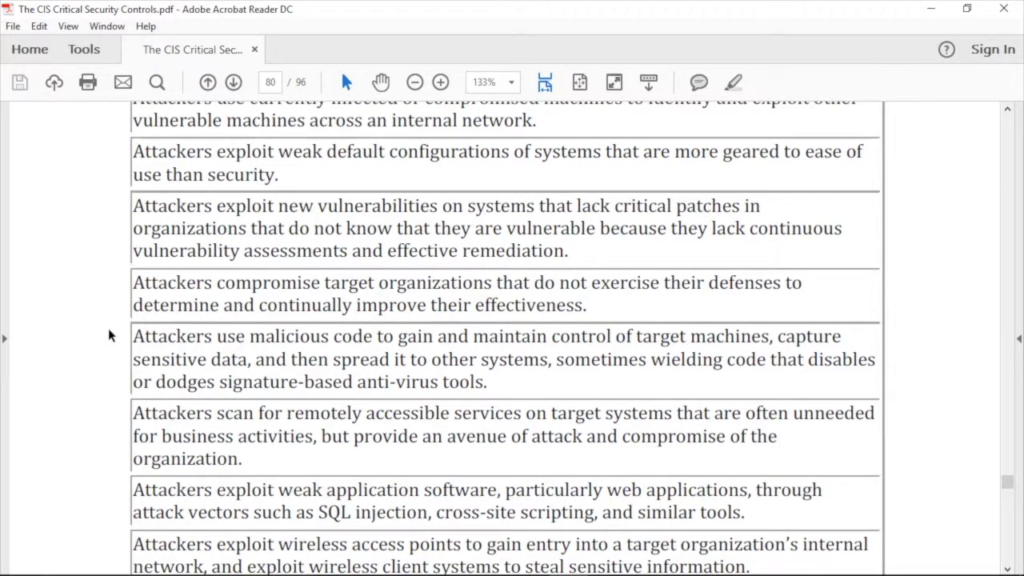
scroll(110, 336, "down", 2)
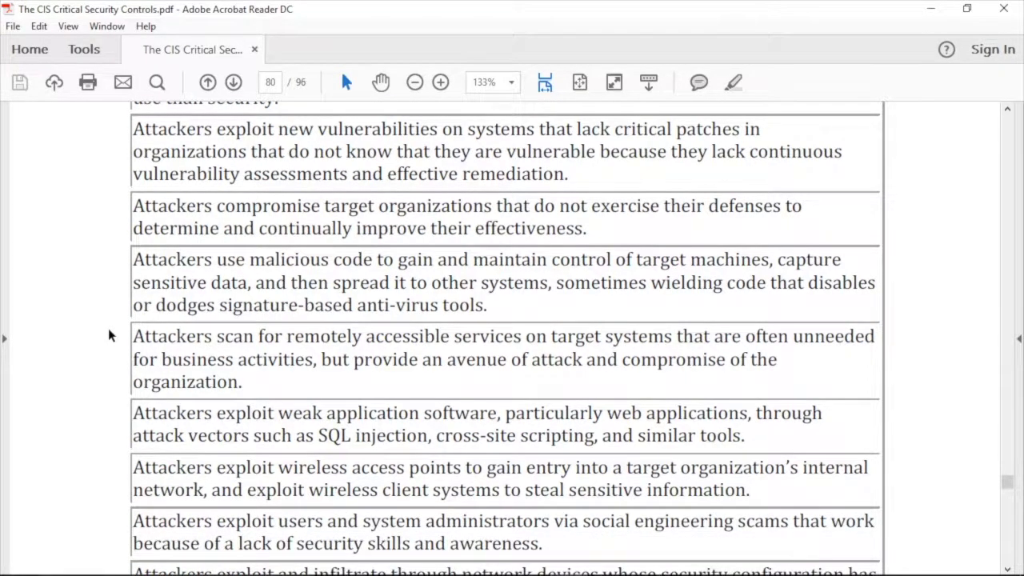
scroll(110, 336, "down", 2)
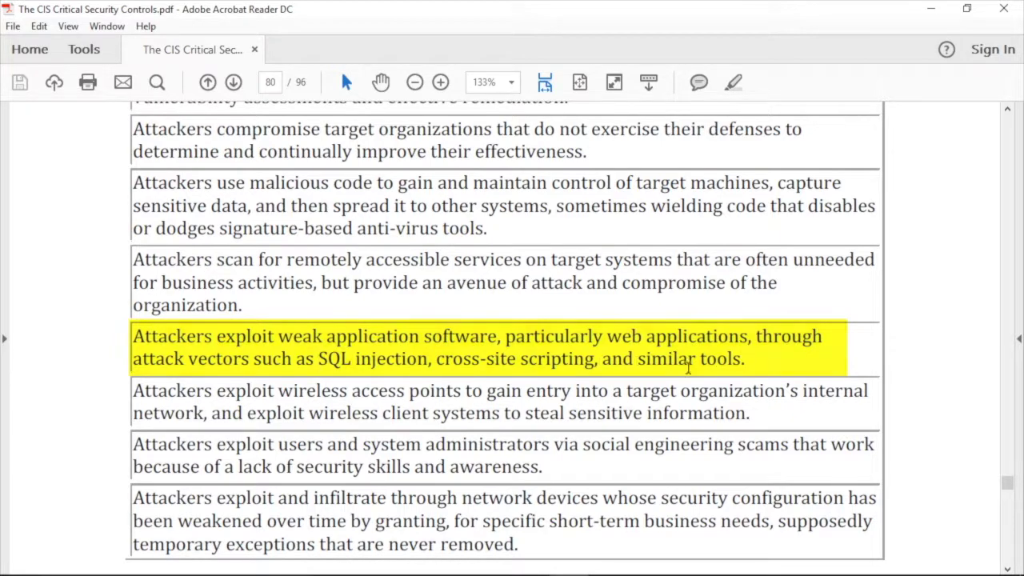
- Scroll onto page 81, from DMZ pivoting through privilege escalation
scroll(89, 396, "down", 2)
scroll(89, 396, "down", 1)
scroll(88, 396, "down", 2)
scroll(90, 397, "down", 4)
scroll(91, 397, "down", 4)
scroll(91, 397, "down", 4)
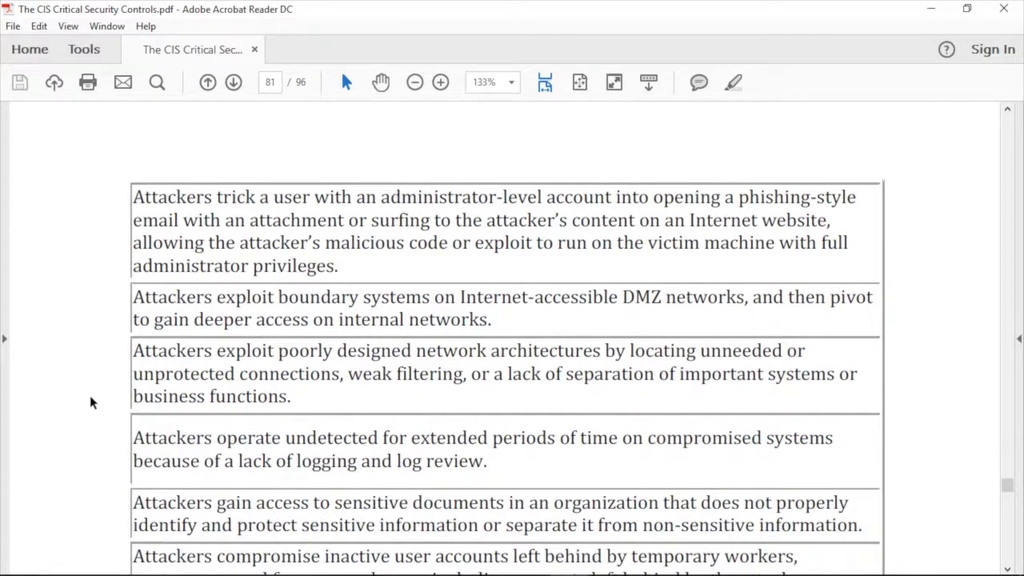
scroll(91, 397, "down", 2)
scroll(91, 397, "down", 2)
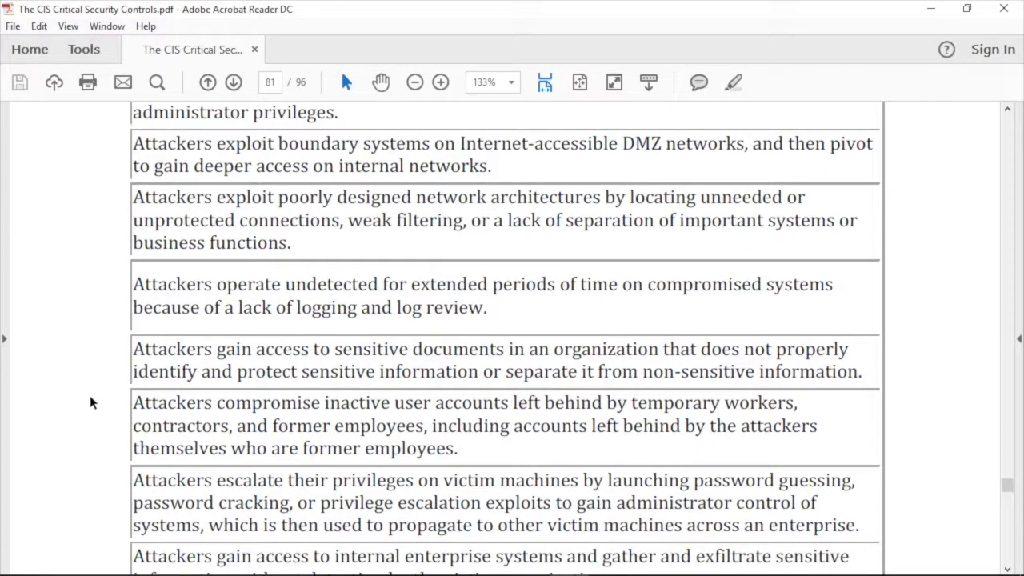
scroll(90, 395, "down", 1)
scroll(89, 395, "down", 1)
scroll(90, 395, "down", 4)
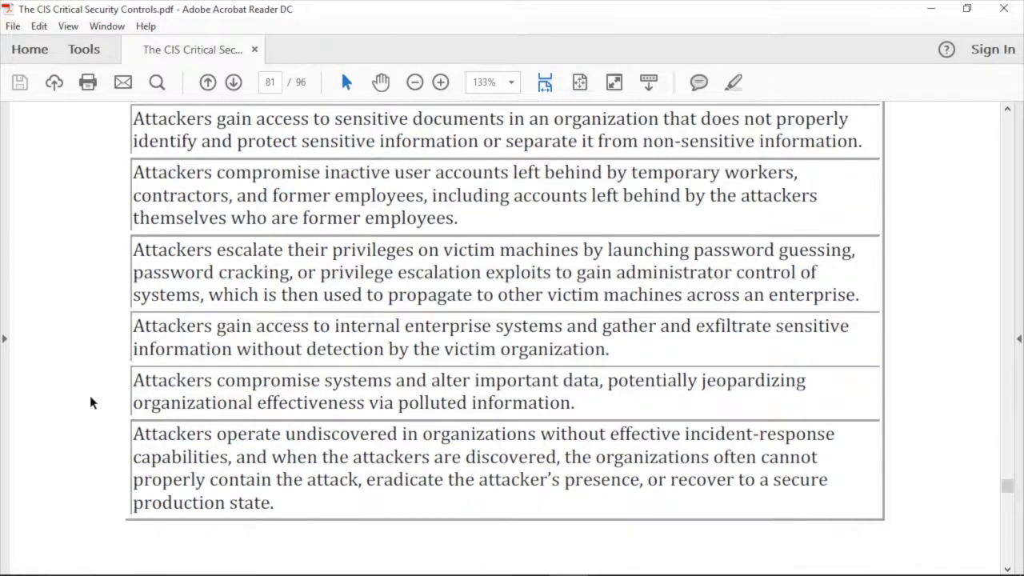
scroll(89, 395, "down", 2)
scroll(89, 395, "down", 2)
scroll(90, 395, "down", 1)
scroll(90, 395, "up", 1)
scroll(90, 395, "up", 10)
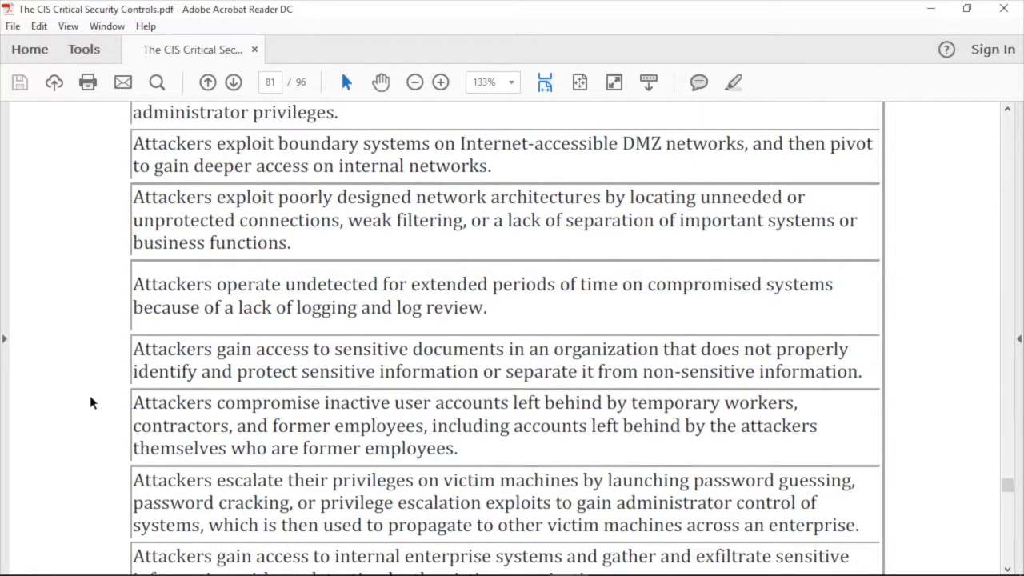